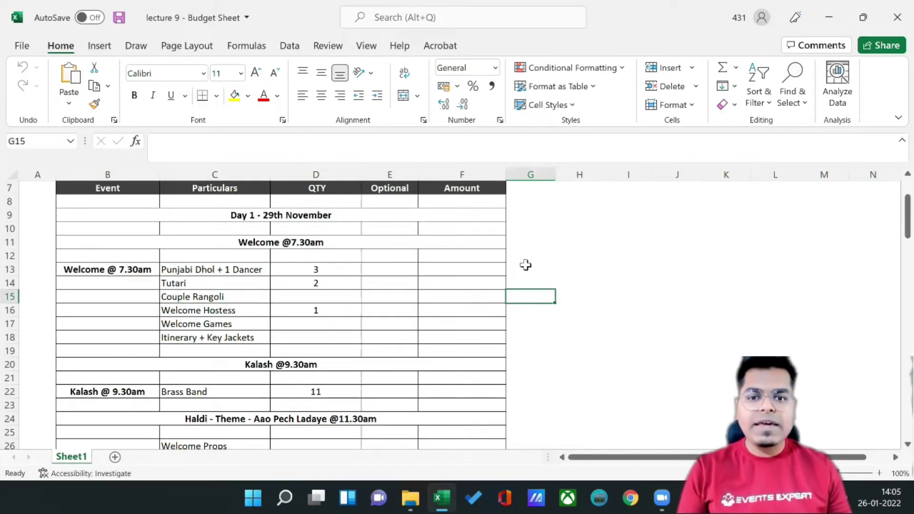
# - Review the Optional and Amount headings and the Punjabi Dhol + 1 Dancer row of the budget table
pyautogui.scroll(1, 82, 325)
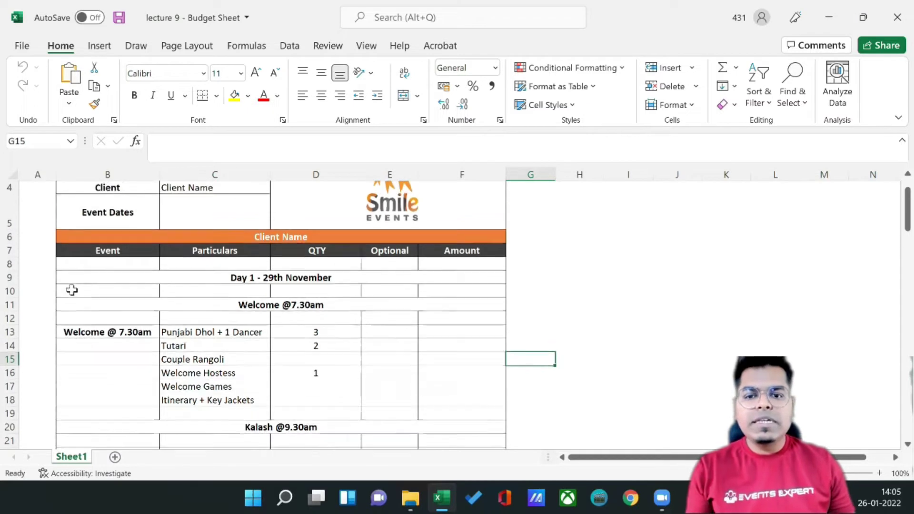
pyautogui.click(392, 253)
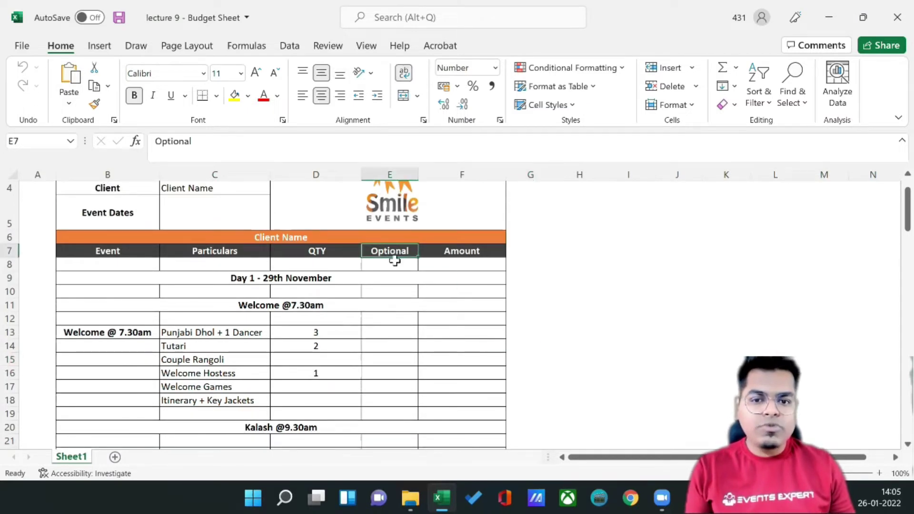
pyautogui.click(447, 252)
pyautogui.scroll(-2, 418, 312)
pyautogui.scroll(2, 418, 312)
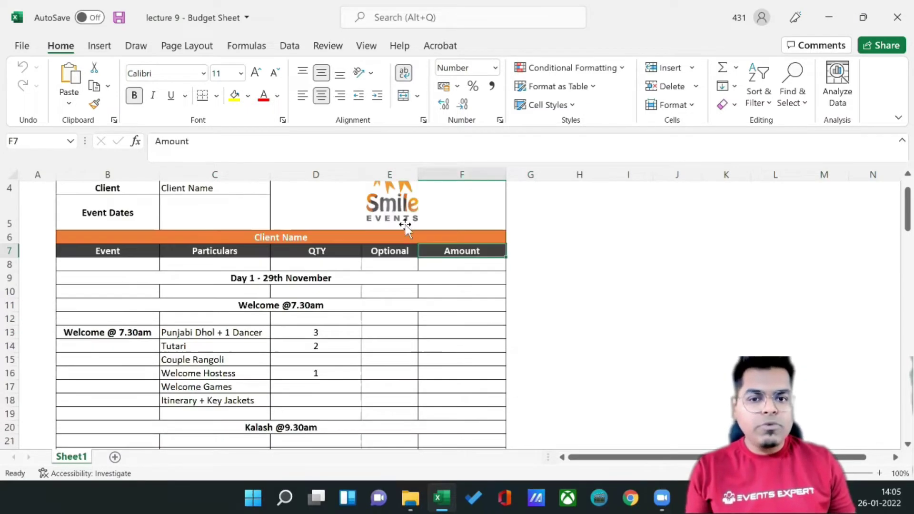
pyautogui.click(388, 250)
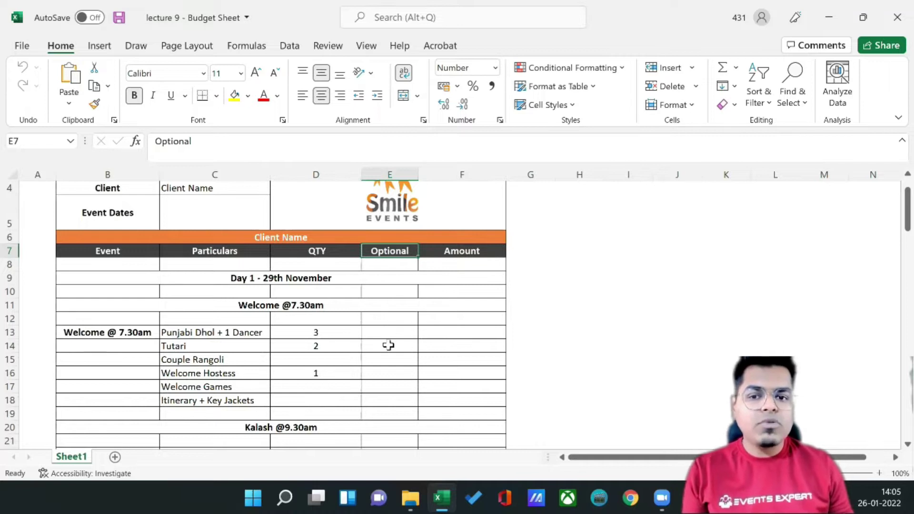
pyautogui.scroll(-1, 388, 345)
pyautogui.click(462, 268)
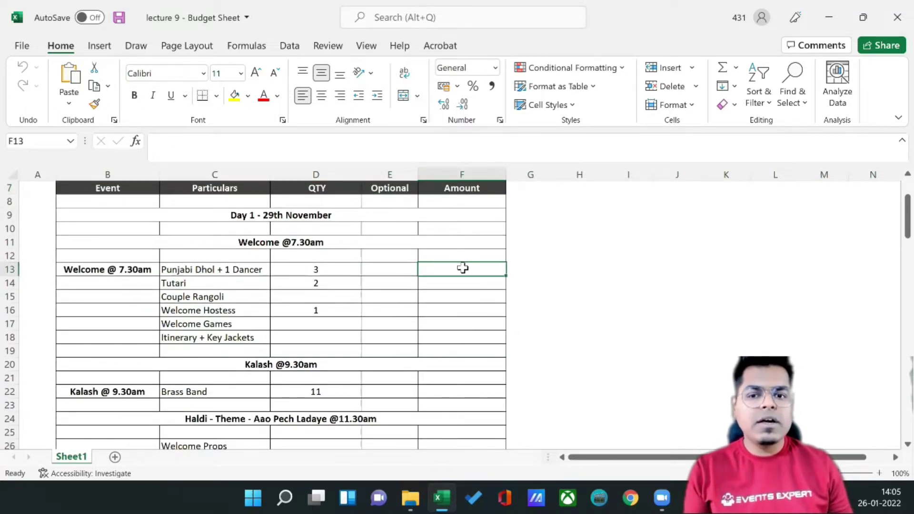
pyautogui.click(226, 270)
pyautogui.click(345, 265)
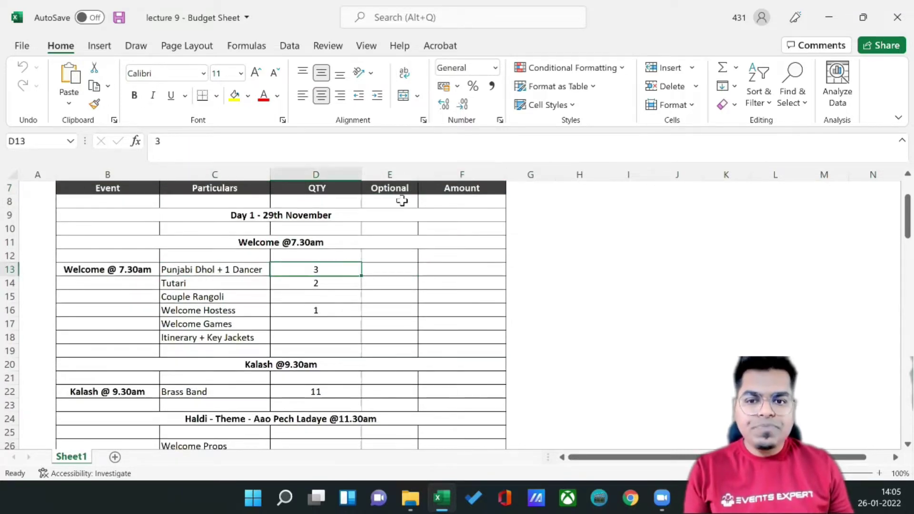
# - Insert a column between QTY and Optional and head it "Cost per Unit"
pyautogui.rightClick(398, 171)
pyautogui.click(435, 296)
pyautogui.click(403, 207)
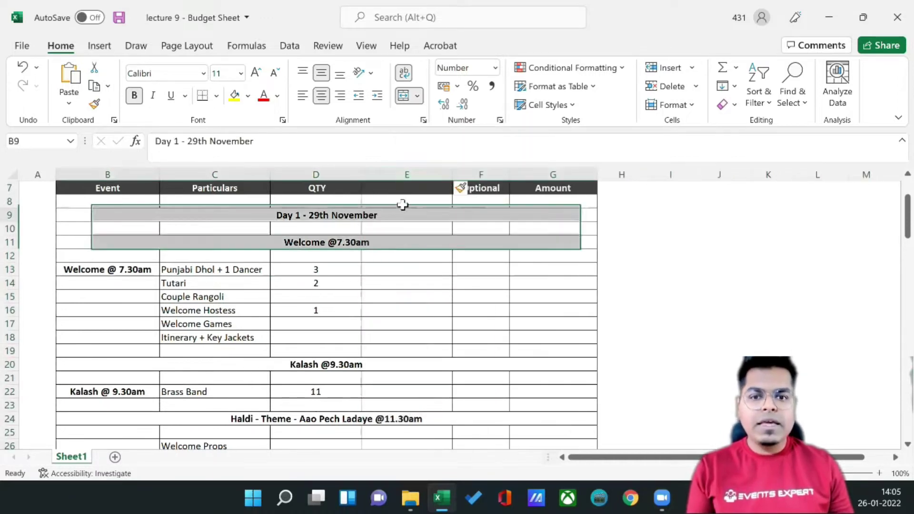
pyautogui.click(402, 190)
pyautogui.write('Cost per Unit')
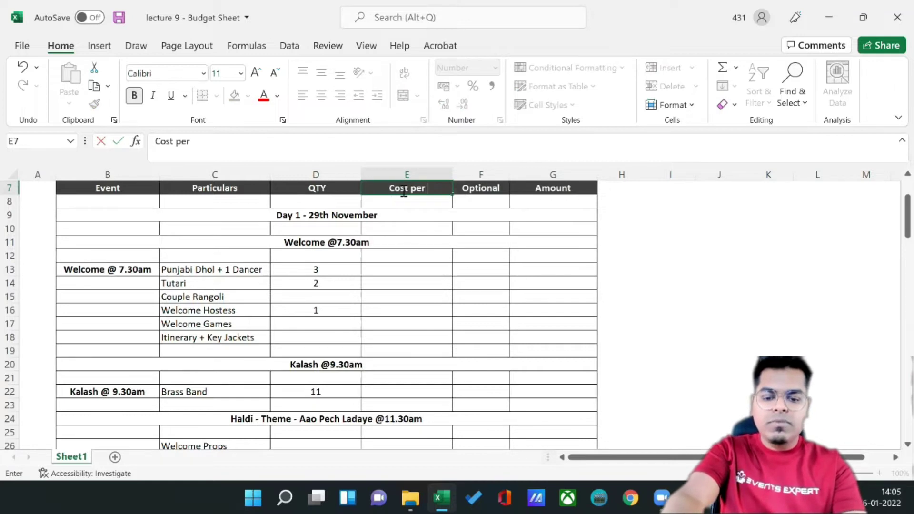
pyautogui.press('Return')
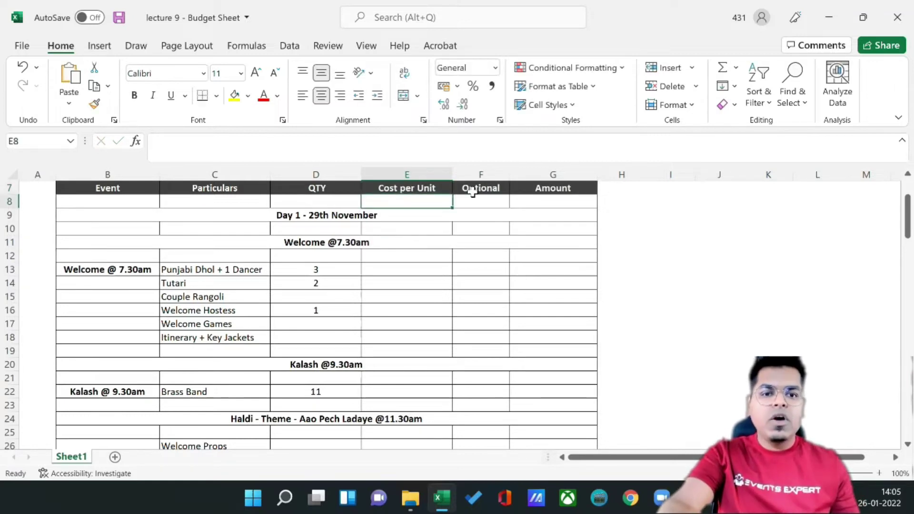
# - Insert a column after Optional headed "Amount" and rename the last column's heading to "Remarks"
pyautogui.scroll(1, 572, 224)
pyautogui.click(570, 175)
pyautogui.rightClick(571, 174)
pyautogui.click(609, 299)
pyautogui.click(551, 253)
pyautogui.write('Amo')
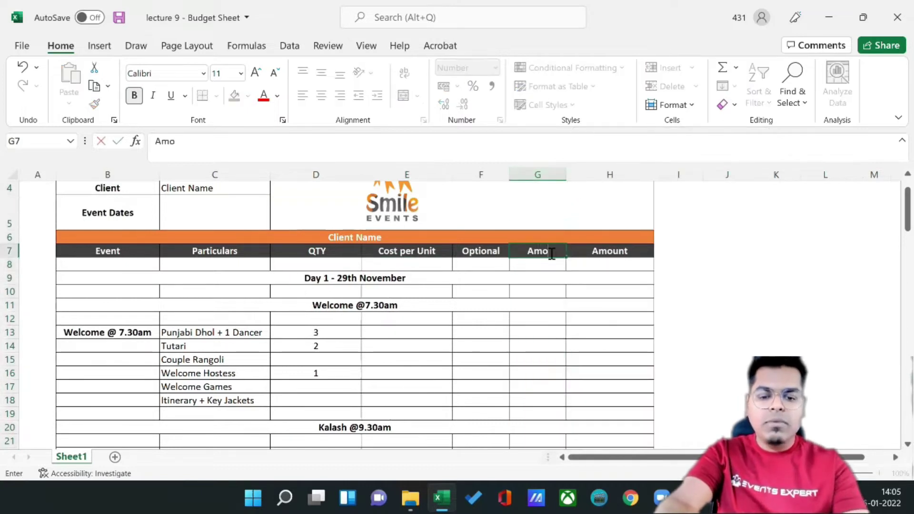
pyautogui.write('utnt')
pyautogui.press('Tab')
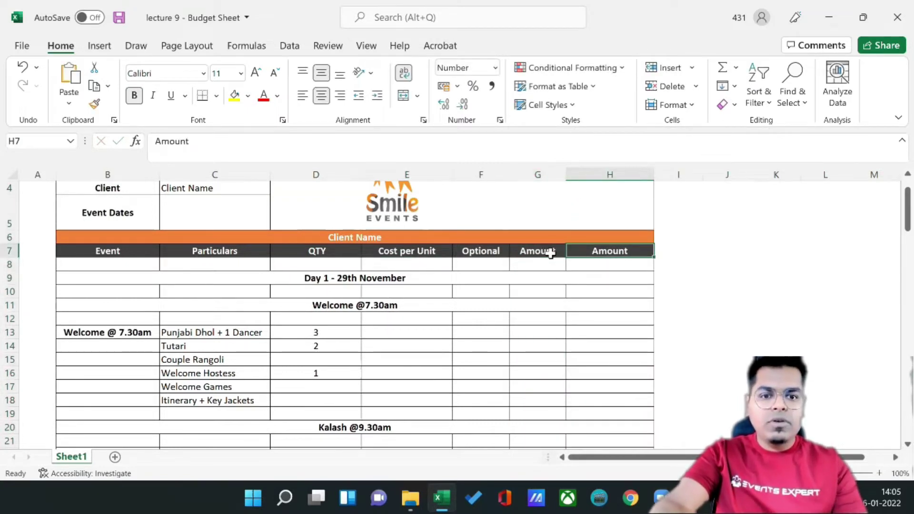
pyautogui.write('Remarks')
pyautogui.press('Return')
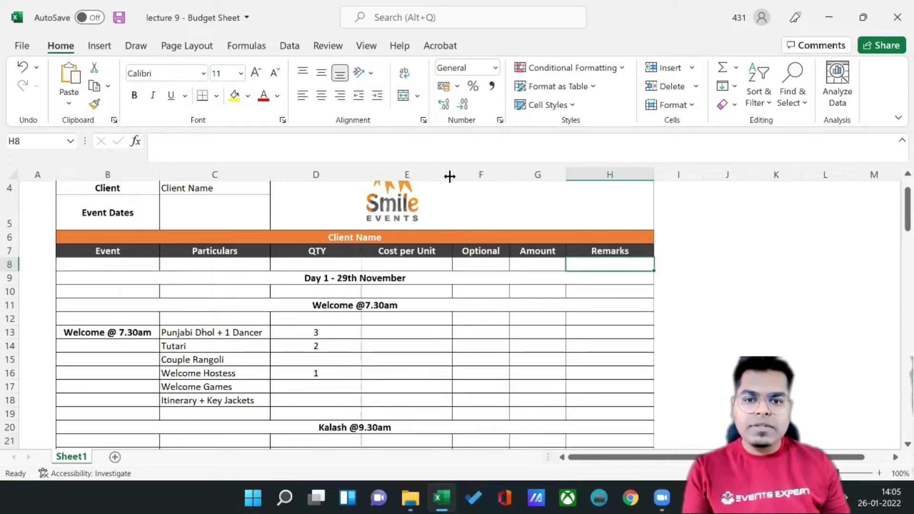
# - Narrow the Cost per Unit column and enter 2500 as the unit cost of Punjabi Dhol + 1 Dancer
pyautogui.moveTo(450, 176); pyautogui.dragTo(420, 176)
pyautogui.click(390, 332)
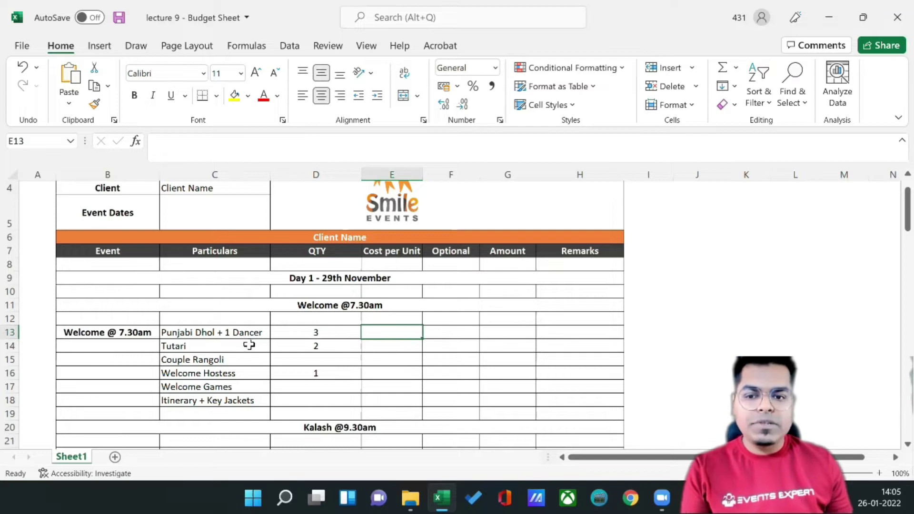
pyautogui.click(233, 337)
pyautogui.click(378, 332)
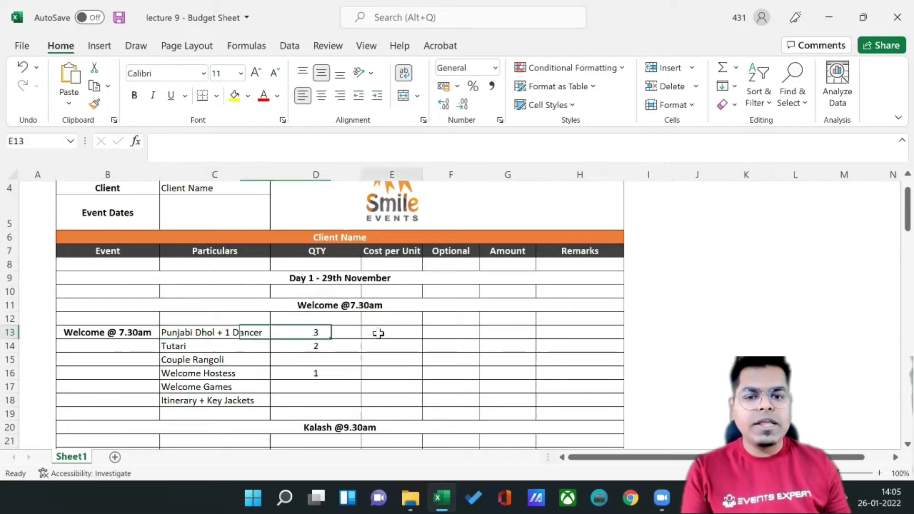
pyautogui.write('2500')
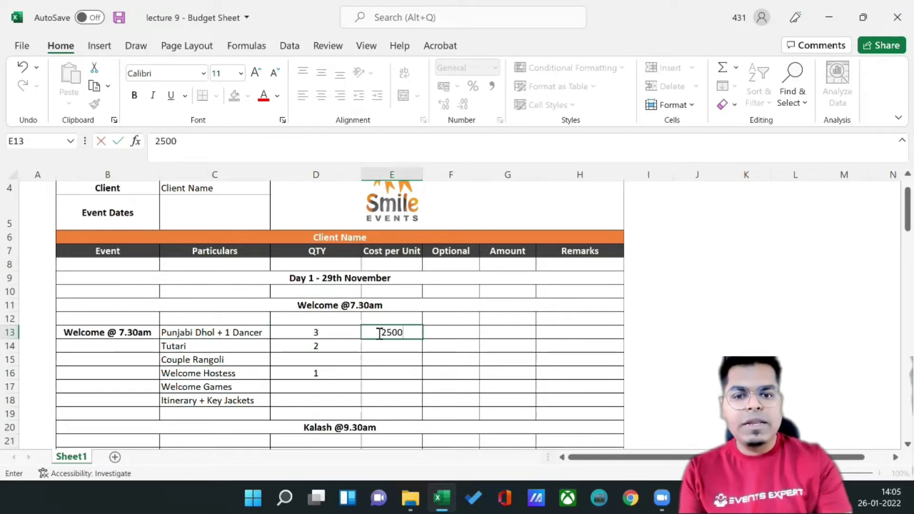
pyautogui.press('Tab')
# - Calculate the Punjabi Dhol + 1 Dancer amount in G13 as cost per unit times quantity with =E13*D13
pyautogui.press('Tab')
pyautogui.write('=')
pyautogui.click(381, 333)
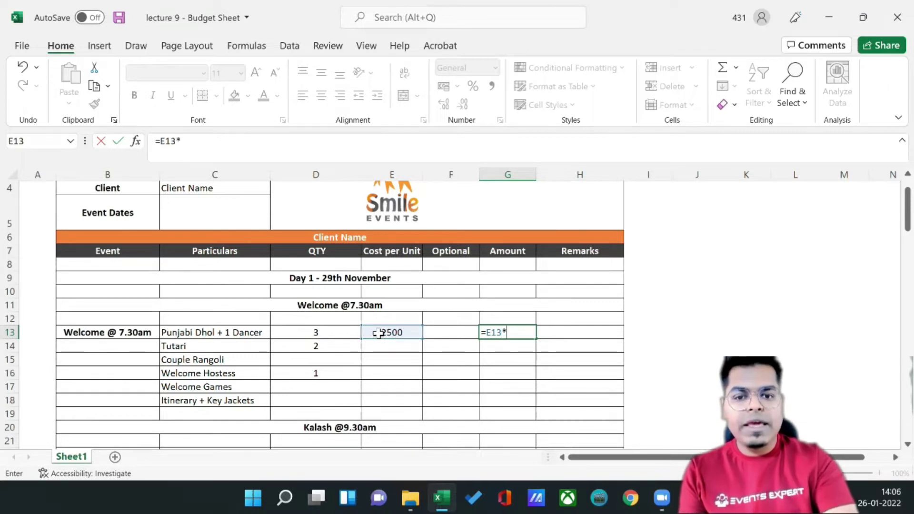
pyautogui.write('*')
pyautogui.press('Left')
pyautogui.press('Left')
pyautogui.press('Left')
pyautogui.press('Return')
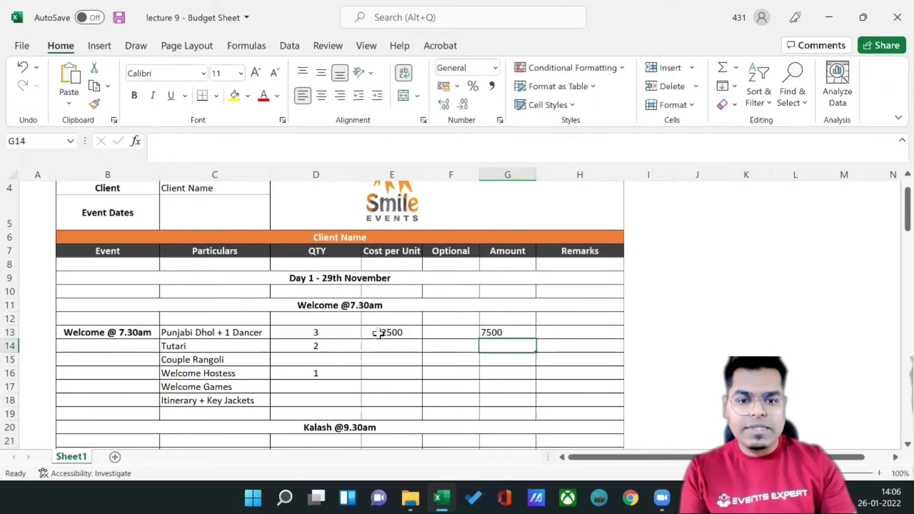
# - Set the Punjabi Dhol + 1 Dancer quantity to 2 and check its Amount cell
pyautogui.press('Up')
pyautogui.press('Left')
pyautogui.press('Left')
pyautogui.press('Left')
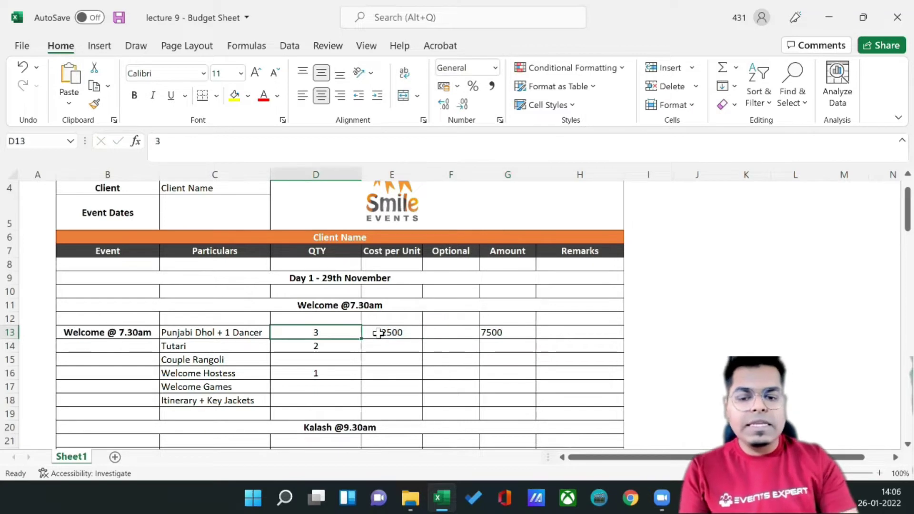
pyautogui.press('Return')
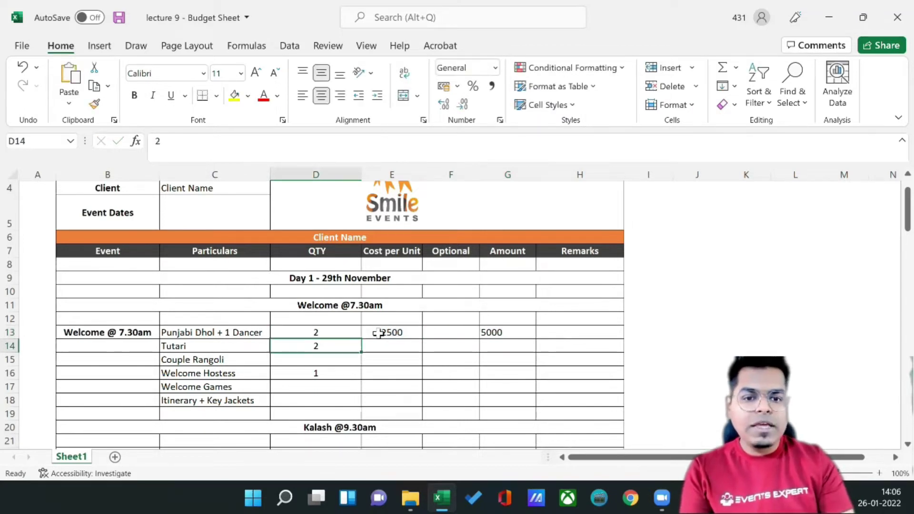
pyautogui.press('Right')
pyautogui.press('Right')
pyautogui.press('Right')
pyautogui.press('Up')
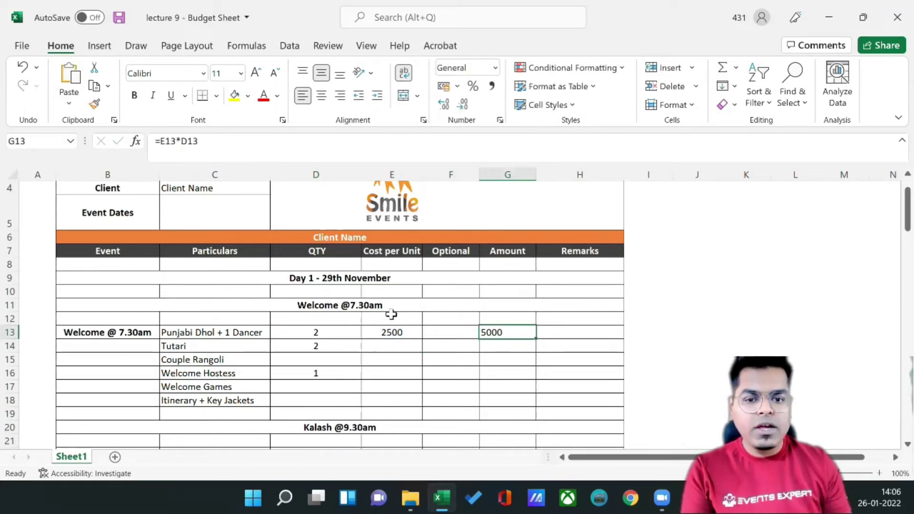
pyautogui.scroll(-13, 557, 245)
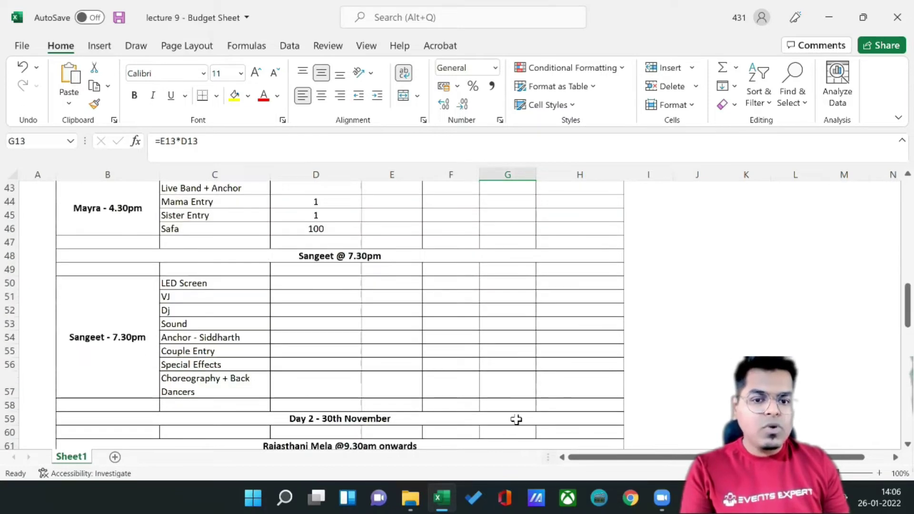
pyautogui.scroll(14, 514, 421)
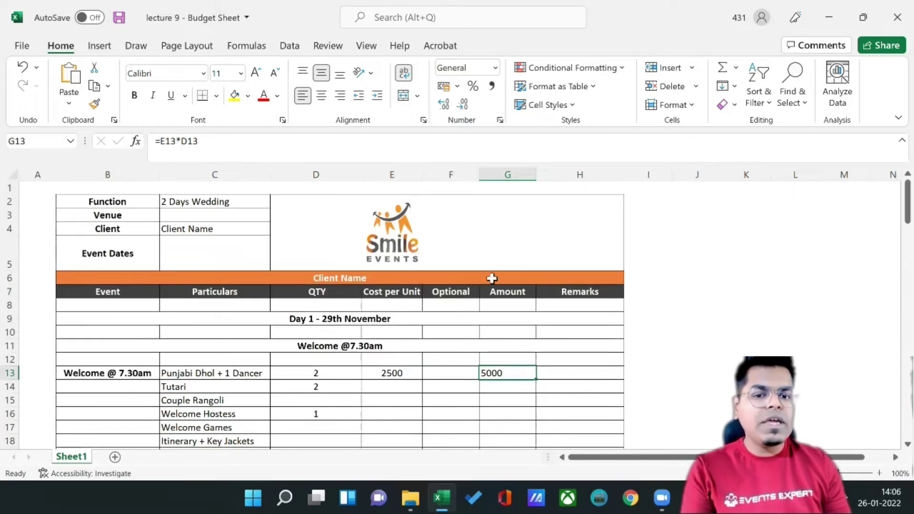
pyautogui.scroll(-2, 476, 280)
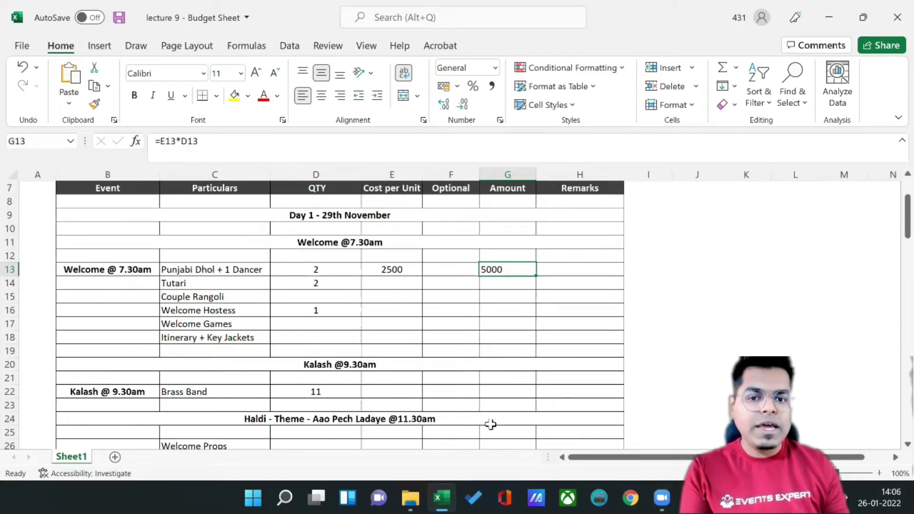
# - Enter 1500 as the cost per unit for Tutari
pyautogui.click(379, 281)
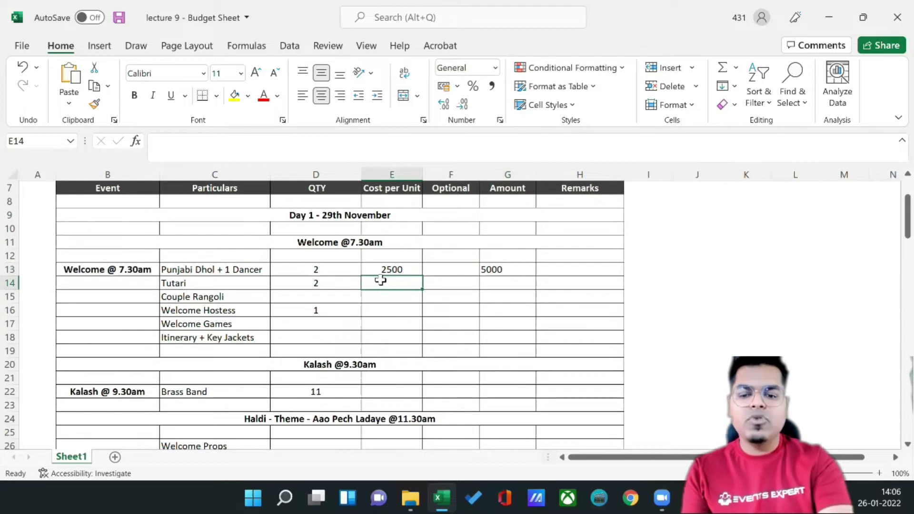
pyautogui.write('1')
pyautogui.press('Tab')
pyautogui.press('Tab')
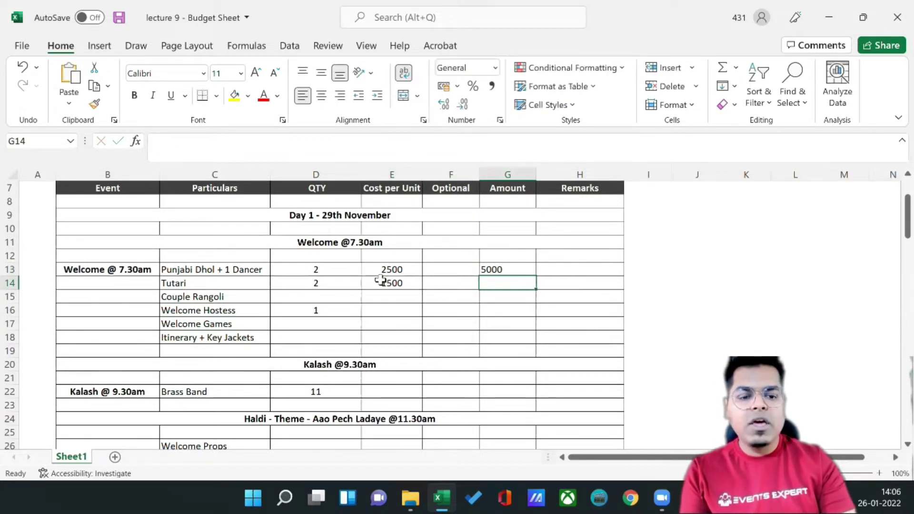
# - Fill the Amount formula from the Punjabi Dhol row down to the Tutari row and check its cost and quantity cells
pyautogui.click(527, 270)
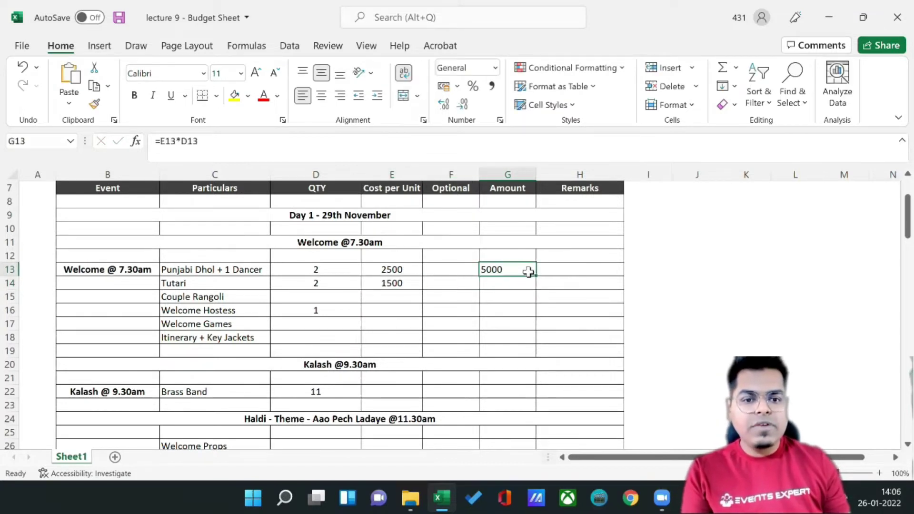
pyautogui.moveTo(535, 275)
pyautogui.mouseDown()
pyautogui.moveTo(531, 329)
pyautogui.moveTo(528, 291)
pyautogui.mouseUp()
pyautogui.click(498, 283)
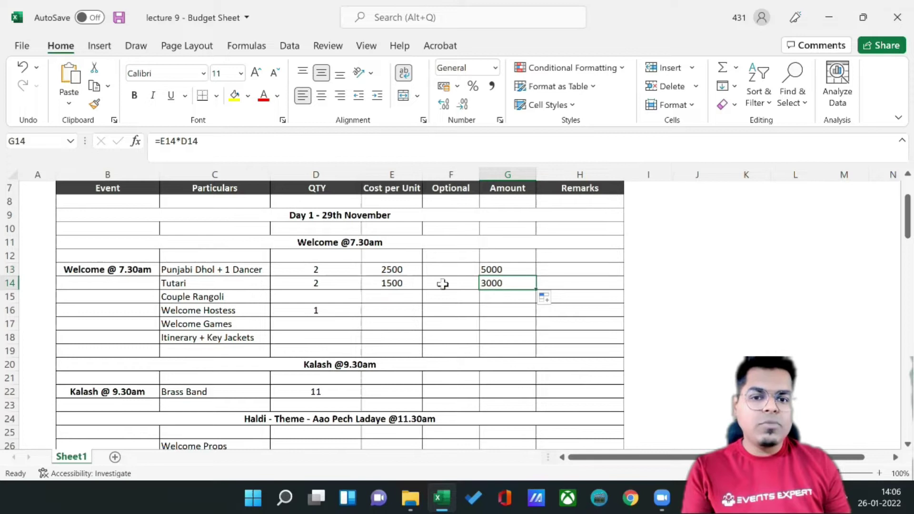
pyautogui.click(381, 283)
pyautogui.click(341, 283)
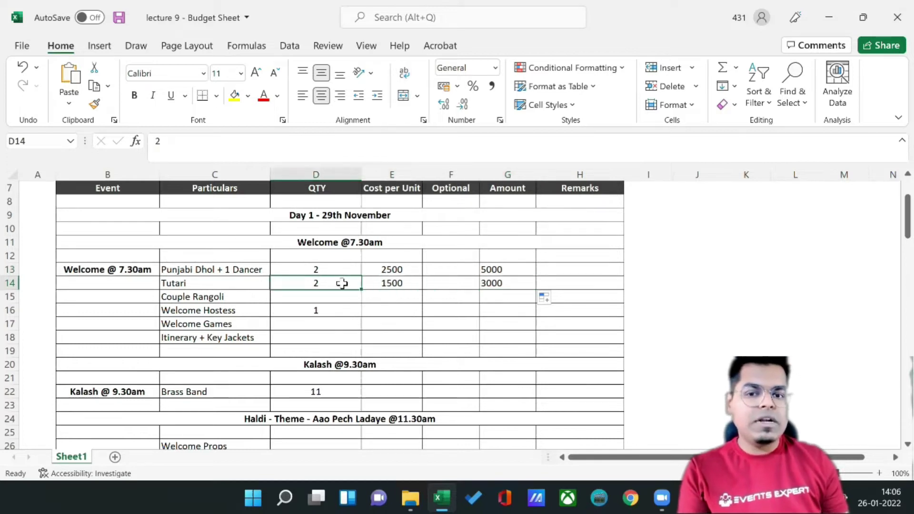
# - Enter a lump-sum amount of 6000 for Couple Rangoli, leaving its quantity blank
pyautogui.click(338, 299)
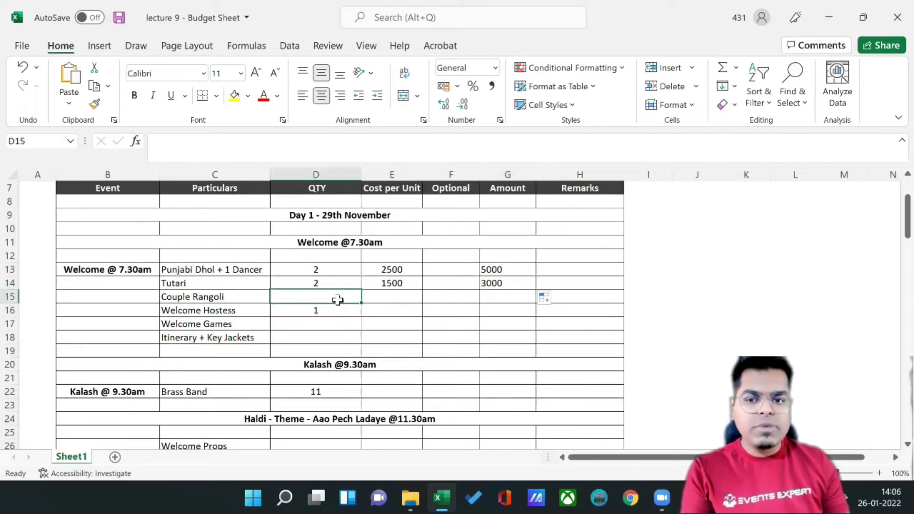
pyautogui.click(506, 299)
pyautogui.write('6000')
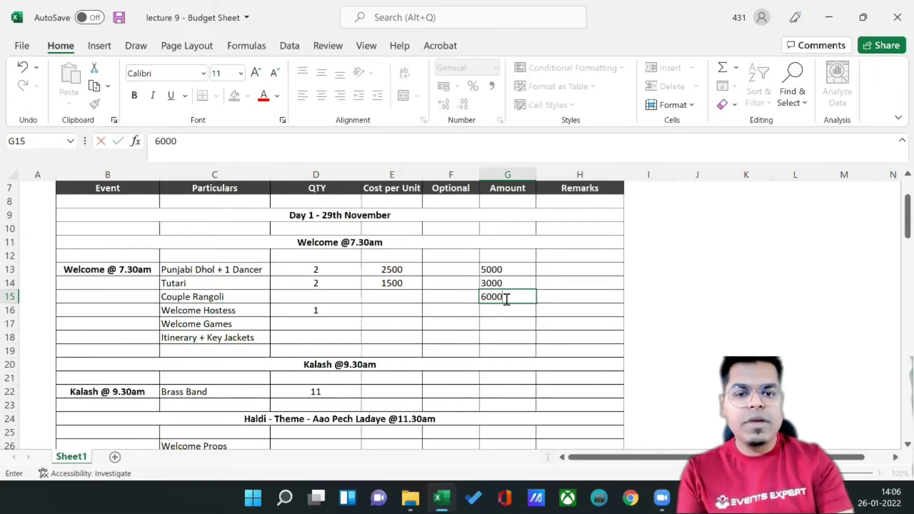
pyautogui.press('Return')
# - Add the remark "Exclusive of transportation" for Couple Rangoli and widen the Remarks column to fit it
pyautogui.press('Right')
pyautogui.press('Up')
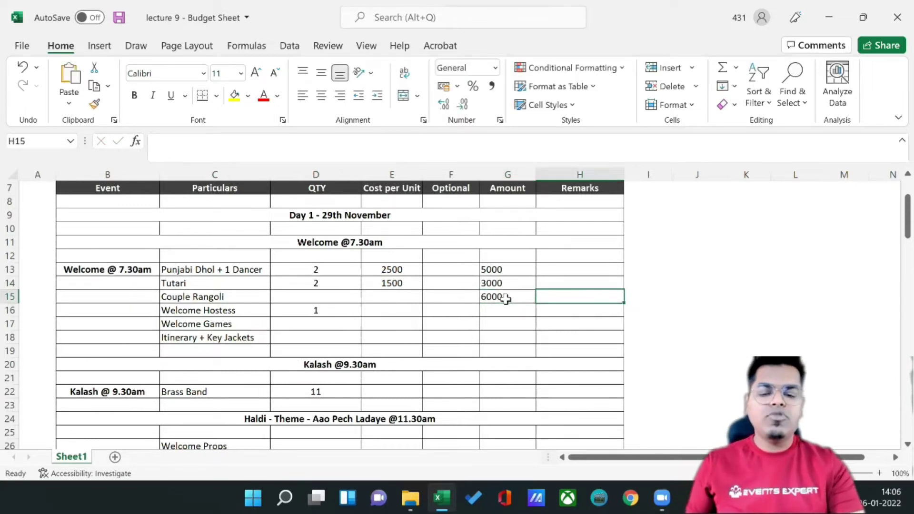
pyautogui.write('Exclusive of')
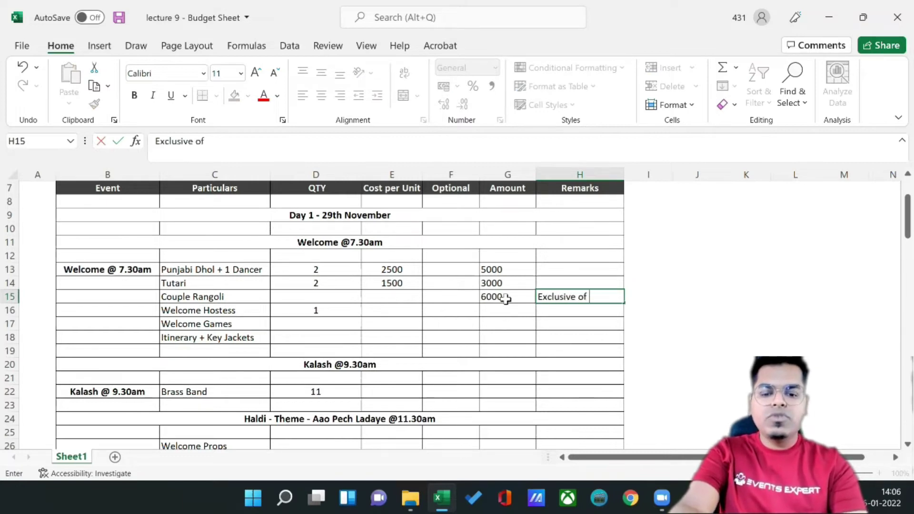
pyautogui.write(' transportation')
pyautogui.press('Return')
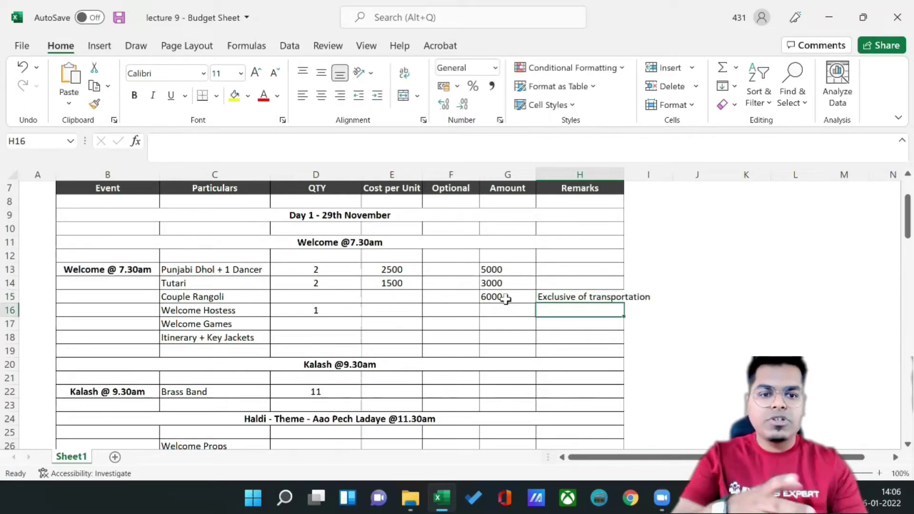
pyautogui.doubleClick(625, 174)
pyautogui.click(598, 293)
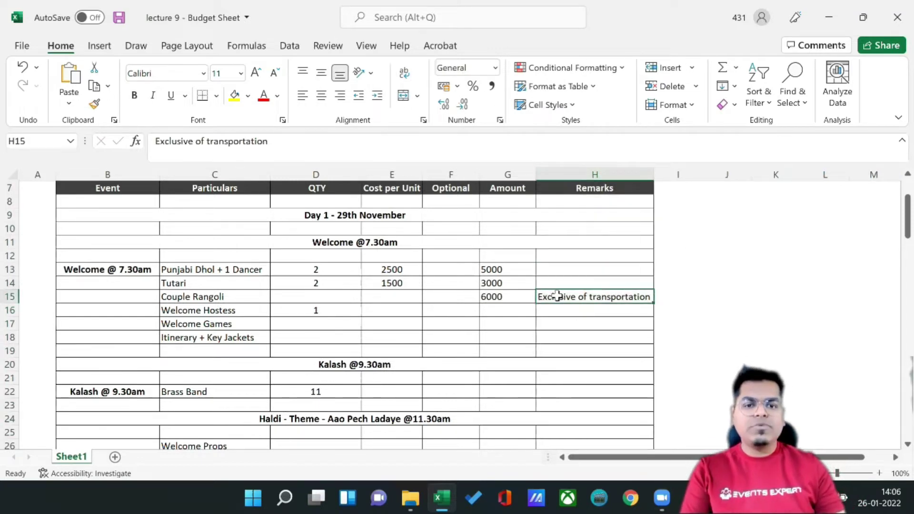
pyautogui.click(524, 299)
pyautogui.click(609, 295)
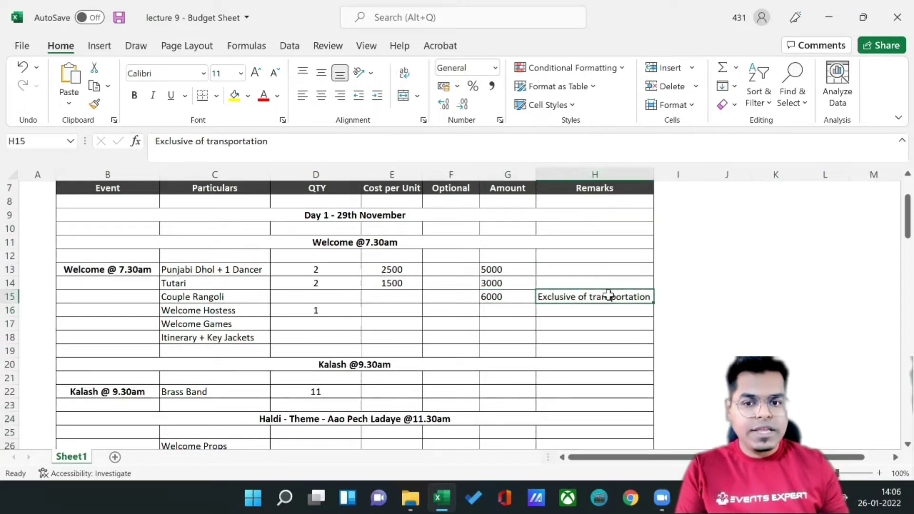
pyautogui.scroll(-1, 609, 295)
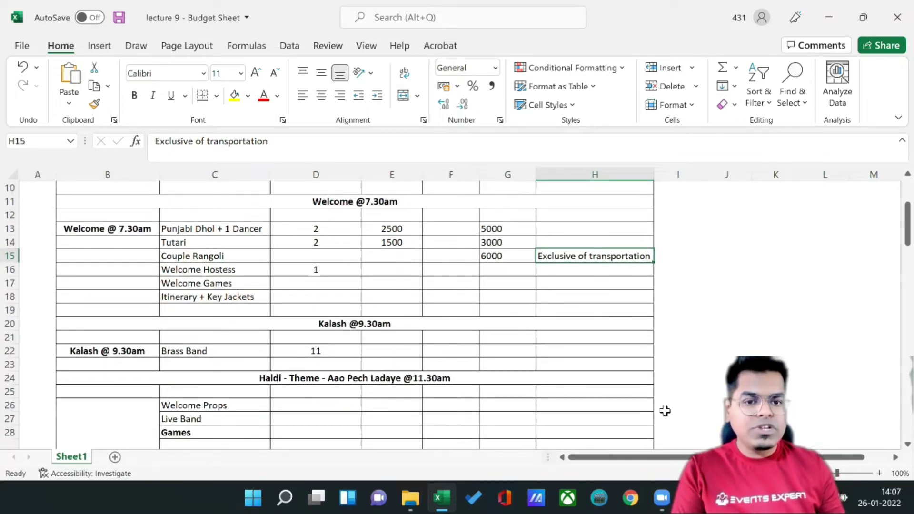
pyautogui.click(165, 259)
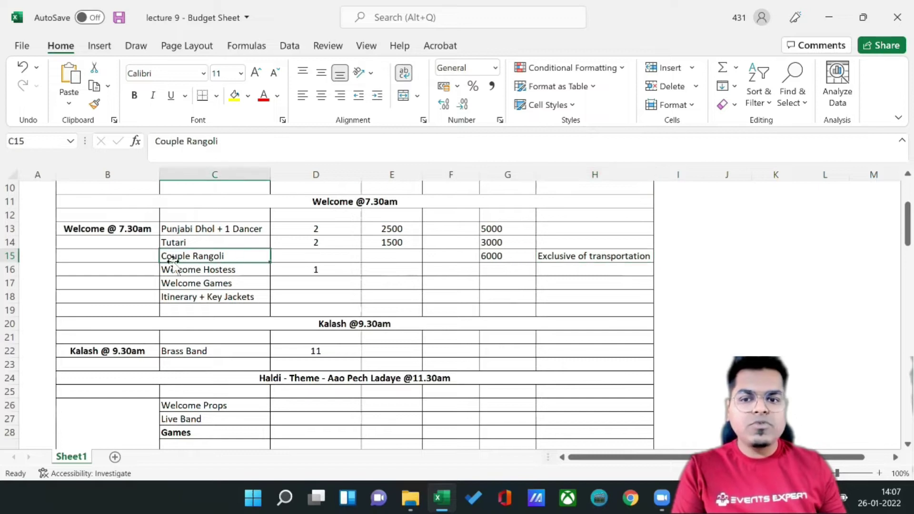
pyautogui.scroll(-1, 420, 351)
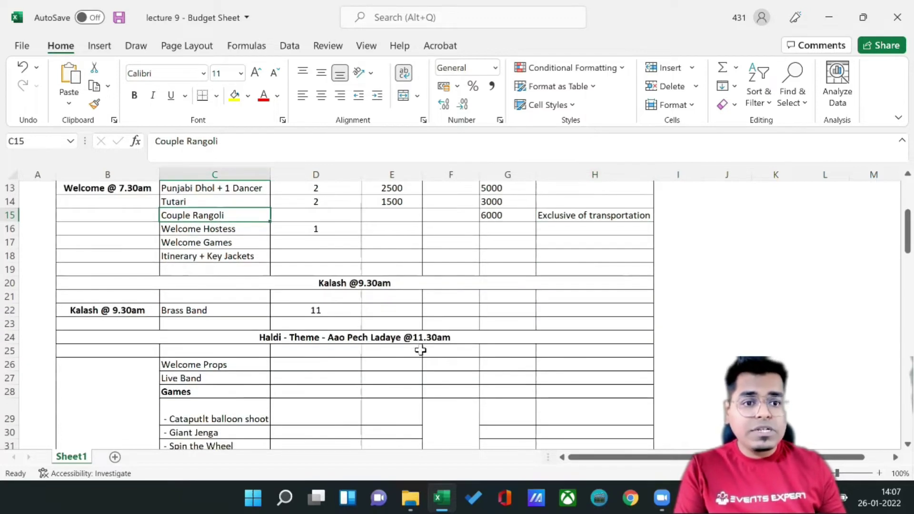
pyautogui.click(393, 284)
pyautogui.click(352, 299)
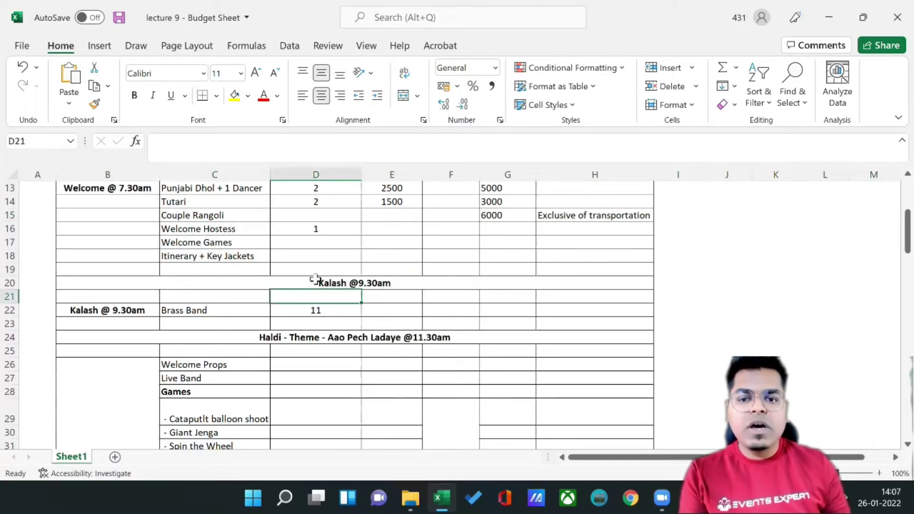
pyautogui.click(296, 278)
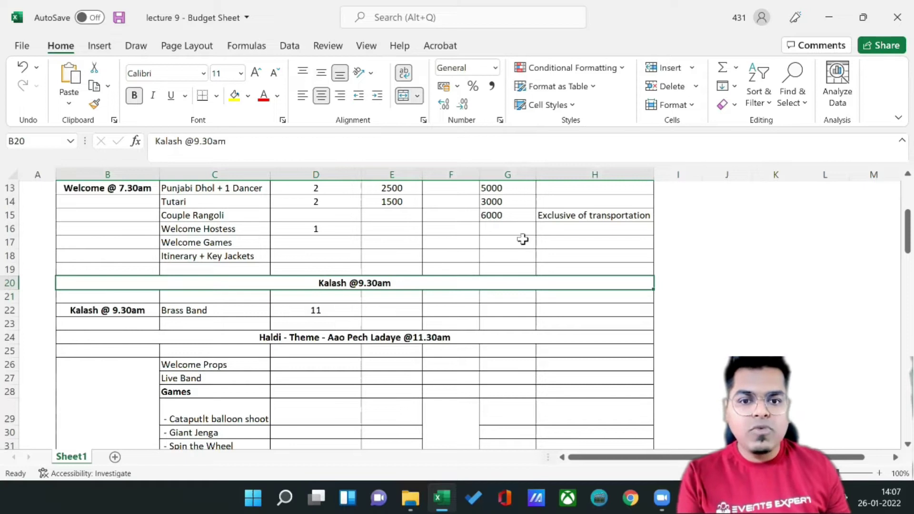
# - Insert a blank row at row 19, between the Welcome items and the Kalash heading
pyautogui.scroll(1, 496, 394)
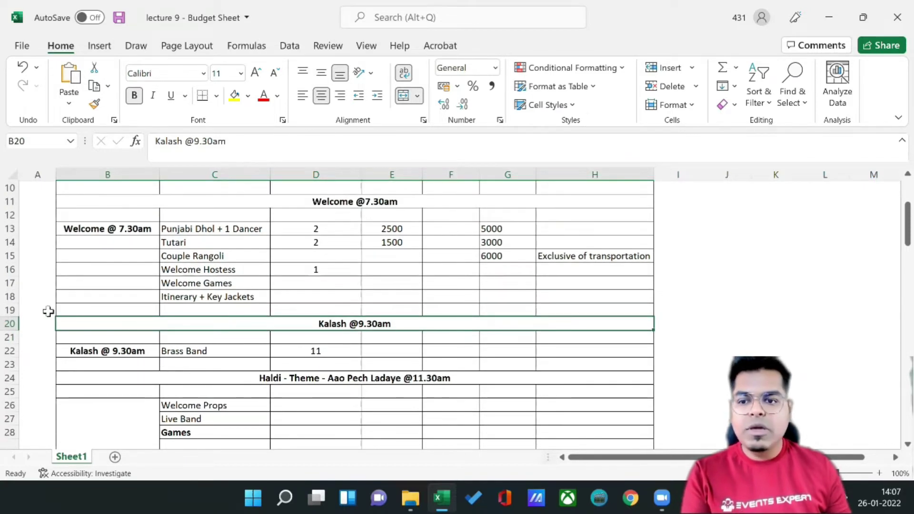
pyautogui.rightClick(12, 310)
pyautogui.click(53, 171)
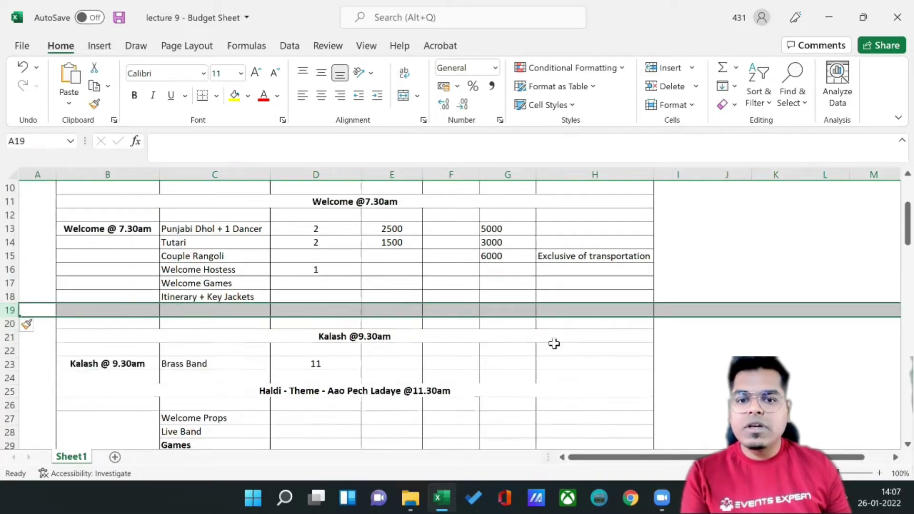
pyautogui.click(523, 343)
# - Add a SUM subtotal of the Welcome section's amounts in G20 and check the summed cells
pyautogui.moveTo(495, 226); pyautogui.dragTo(508, 323)
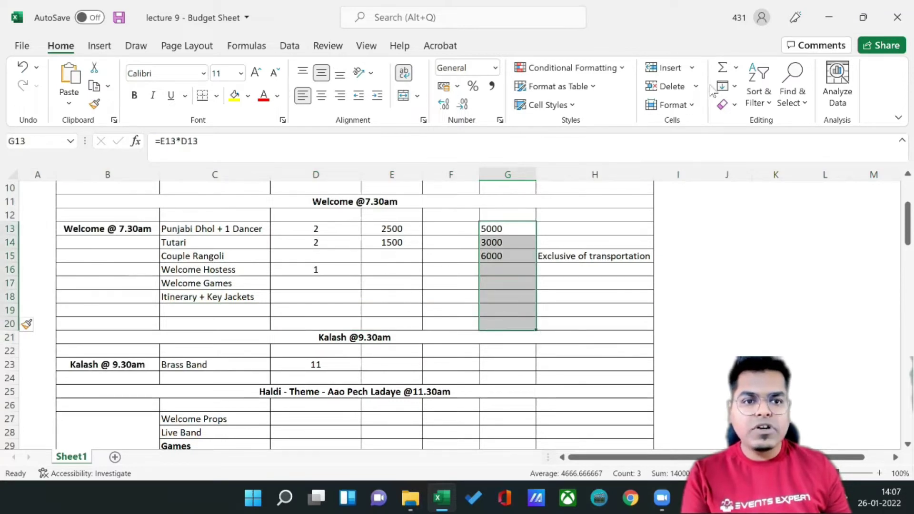
pyautogui.click(724, 71)
pyautogui.click(567, 351)
pyautogui.moveTo(498, 229); pyautogui.dragTo(508, 258)
pyautogui.click(505, 323)
# - Try to build a grand total formula in G104 by adding the section amounts, starting with G20
pyautogui.scroll(-20, 505, 324)
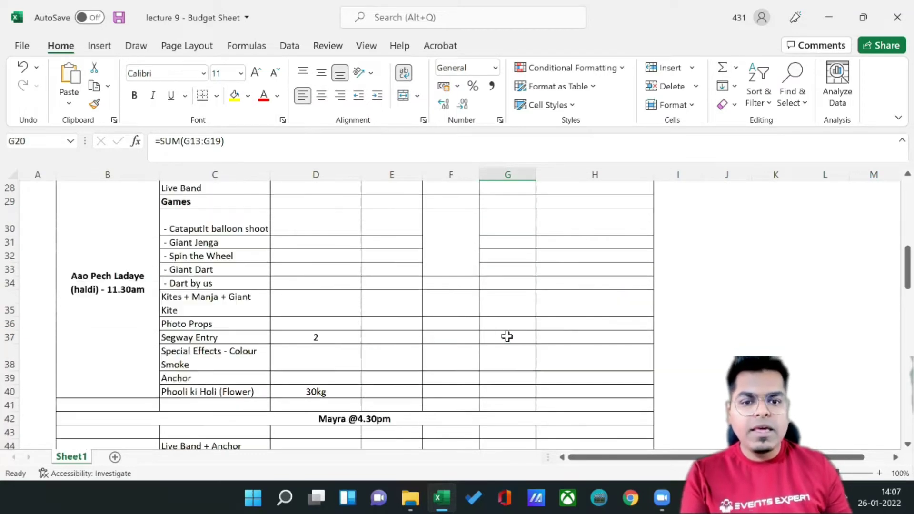
pyautogui.scroll(-8, 538, 422)
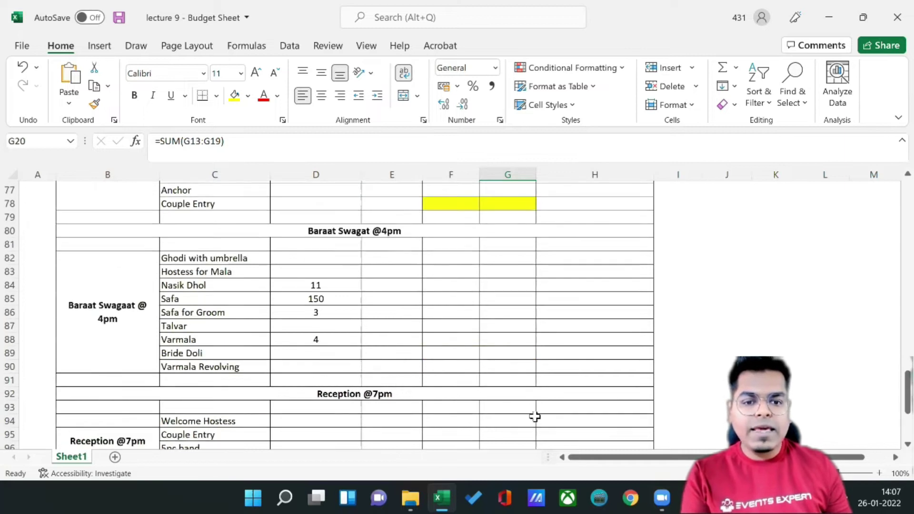
pyautogui.scroll(2, 502, 325)
pyautogui.click(497, 335)
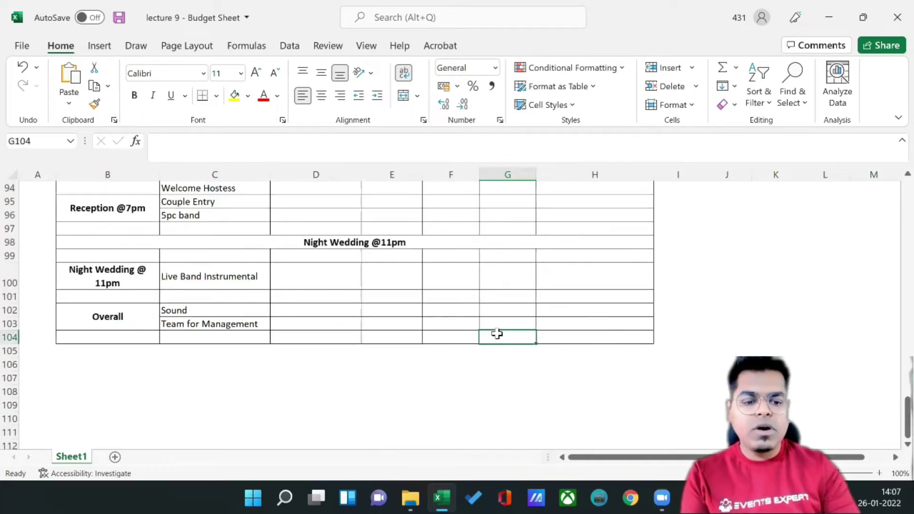
pyautogui.write('=')
pyautogui.scroll(20, 495, 328)
pyautogui.scroll(5, 500, 326)
pyautogui.scroll(-1, 514, 329)
pyautogui.click(513, 324)
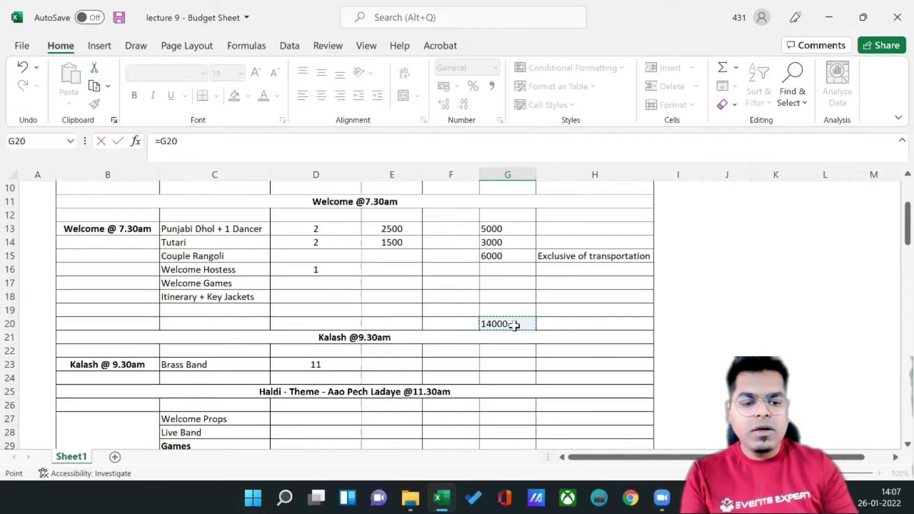
pyautogui.scroll(-4, 514, 326)
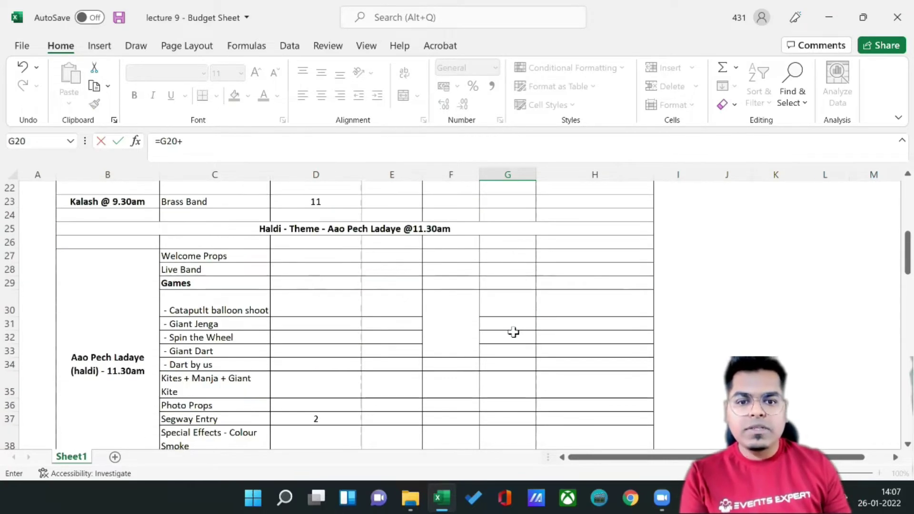
pyautogui.click(512, 201)
pyautogui.scroll(-3, 523, 255)
pyautogui.scroll(-3, 523, 256)
pyautogui.scroll(1, 522, 255)
pyautogui.click(521, 255)
pyautogui.press('Return')
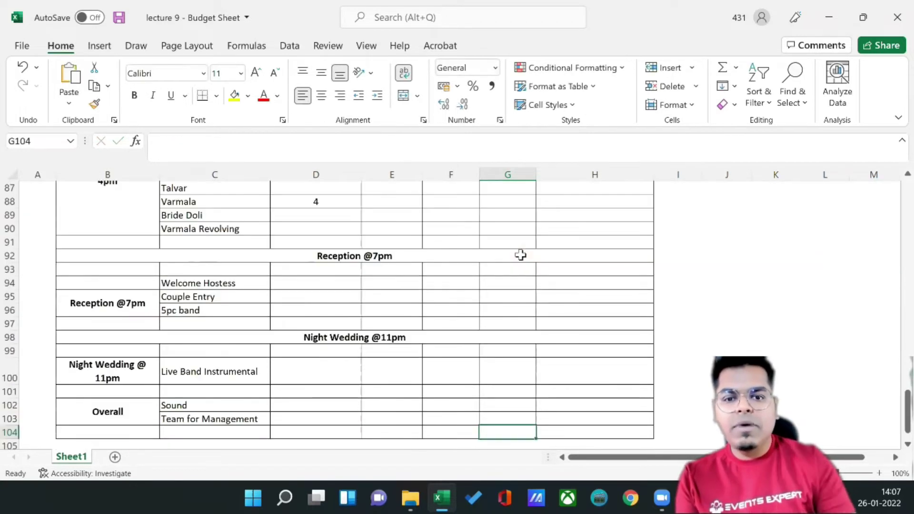
# - Enter a lump-sum amount of 11000 for Brass Band, leaving its cost per unit blank
pyautogui.scroll(8, 514, 276)
pyautogui.scroll(20, 511, 295)
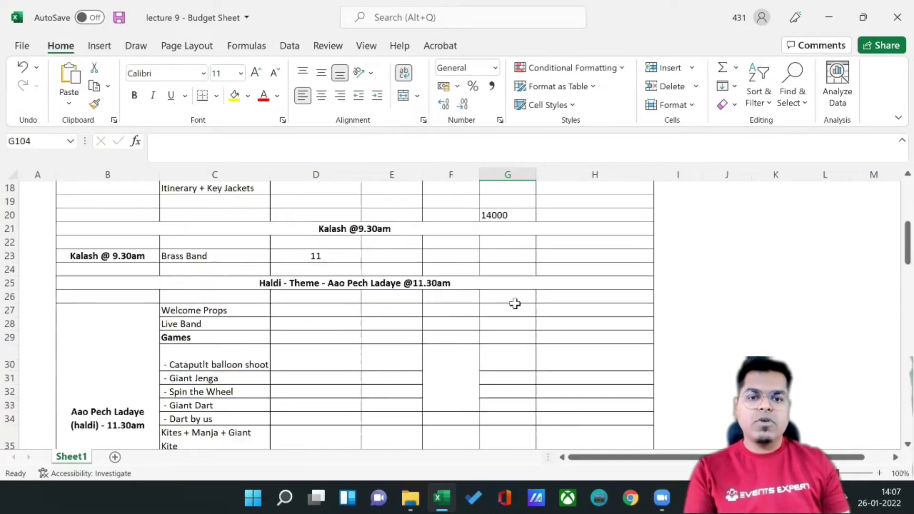
pyautogui.scroll(-2, 517, 309)
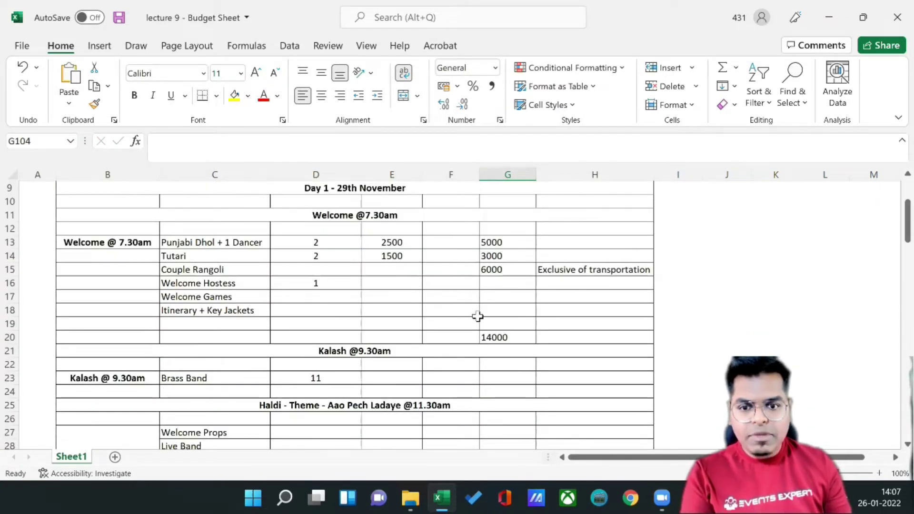
pyautogui.scroll(-1, 480, 320)
pyautogui.scroll(-1, 480, 320)
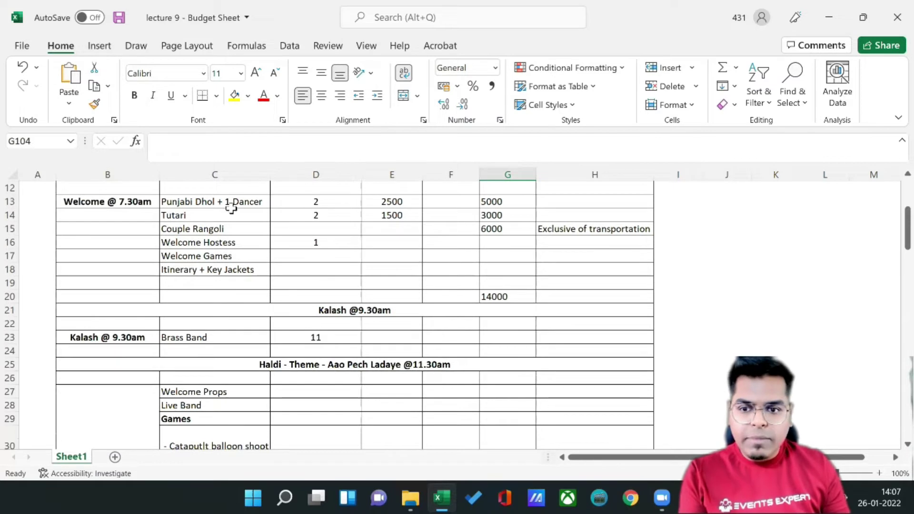
pyautogui.scroll(-2, 218, 334)
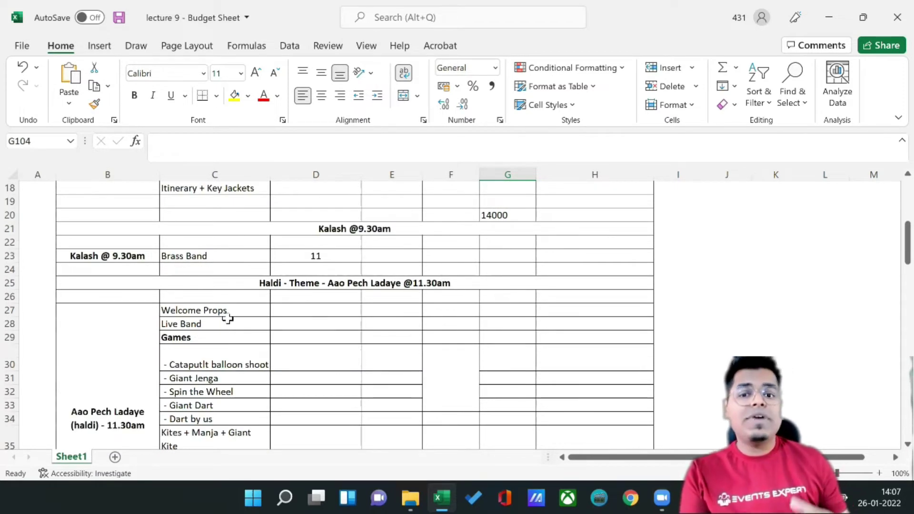
pyautogui.click(217, 257)
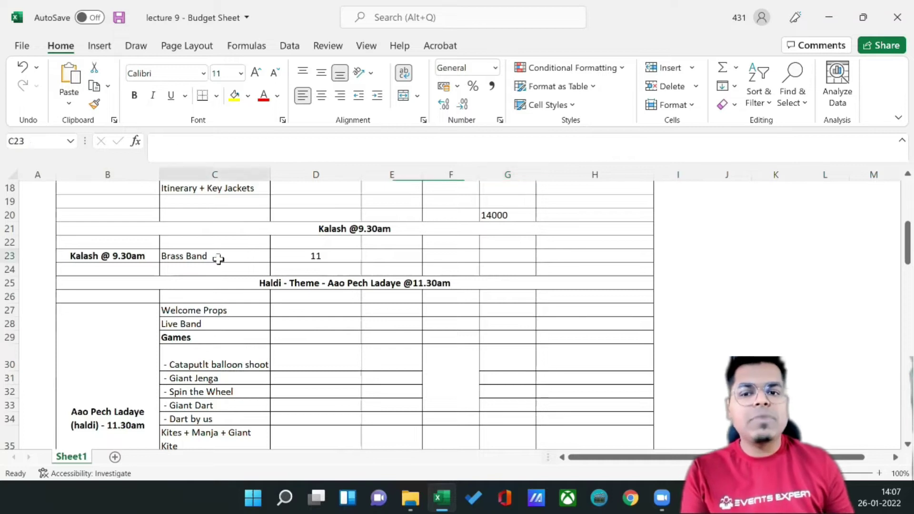
pyautogui.click(304, 255)
pyautogui.click(495, 256)
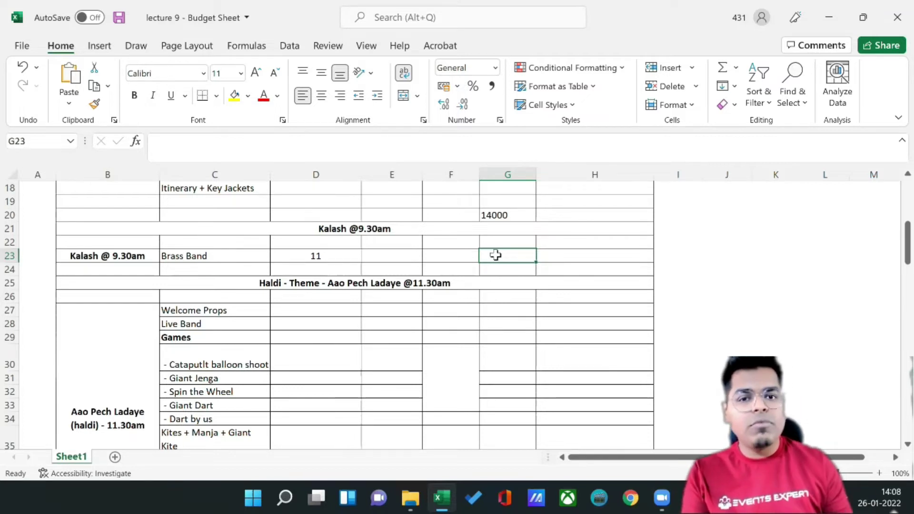
pyautogui.write('11')
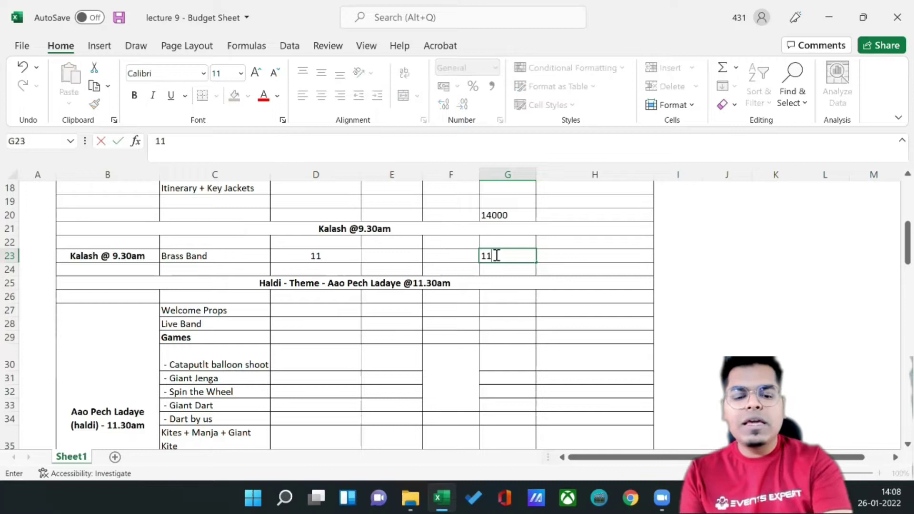
pyautogui.write('000')
pyautogui.press('Tab')
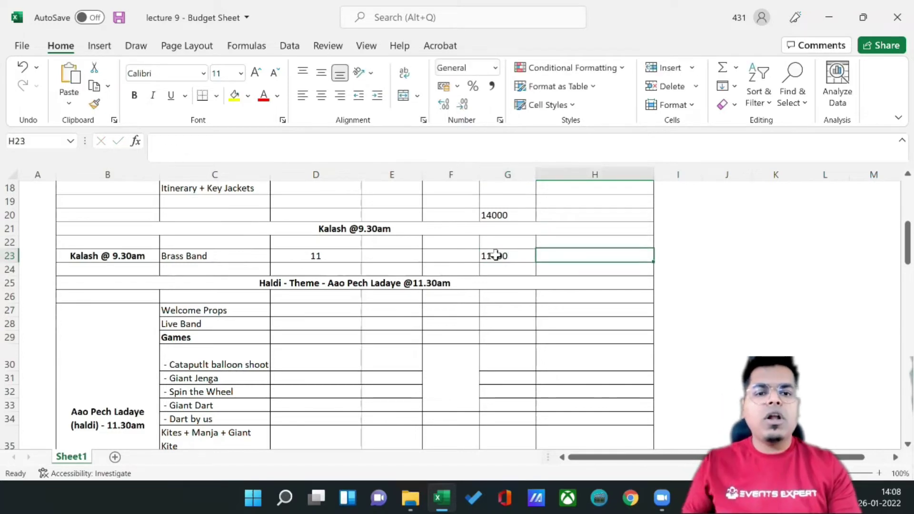
# - Add the remark "Including neat uniform" for Brass Band and review the row's quantity, amount and remark
pyautogui.write('Inclu')
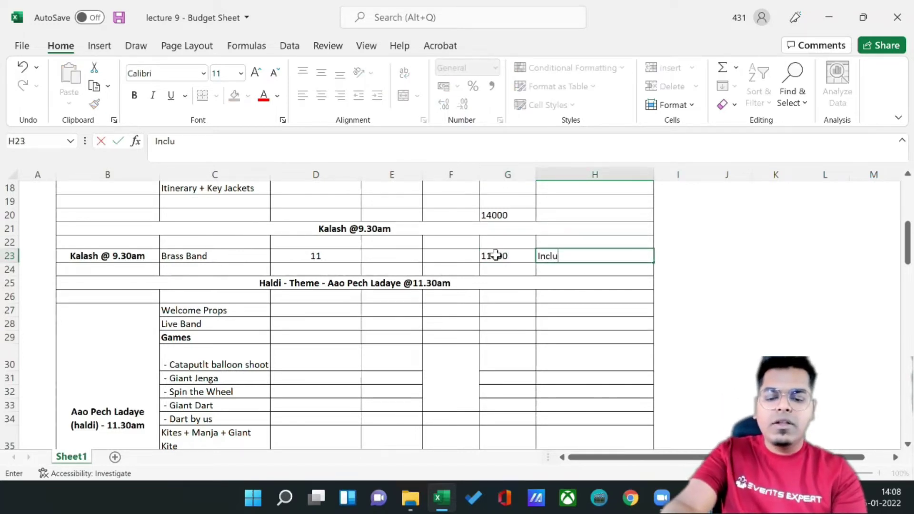
pyautogui.write('ding neat uniform')
pyautogui.press('Return')
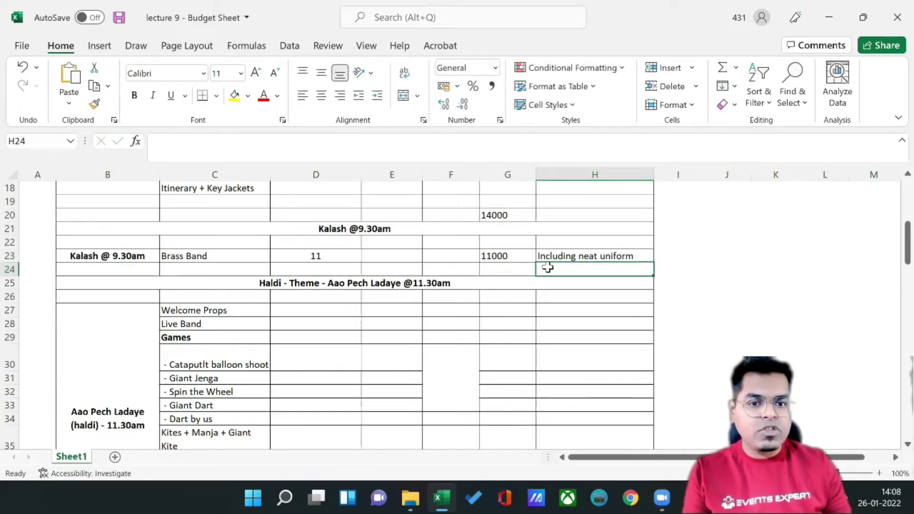
pyautogui.click(510, 257)
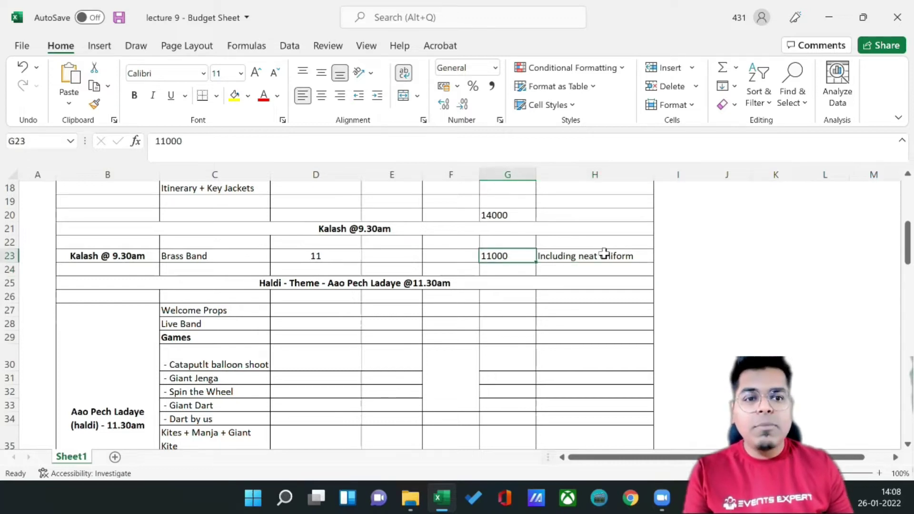
pyautogui.scroll(-1, 605, 262)
pyautogui.scroll(1, 504, 279)
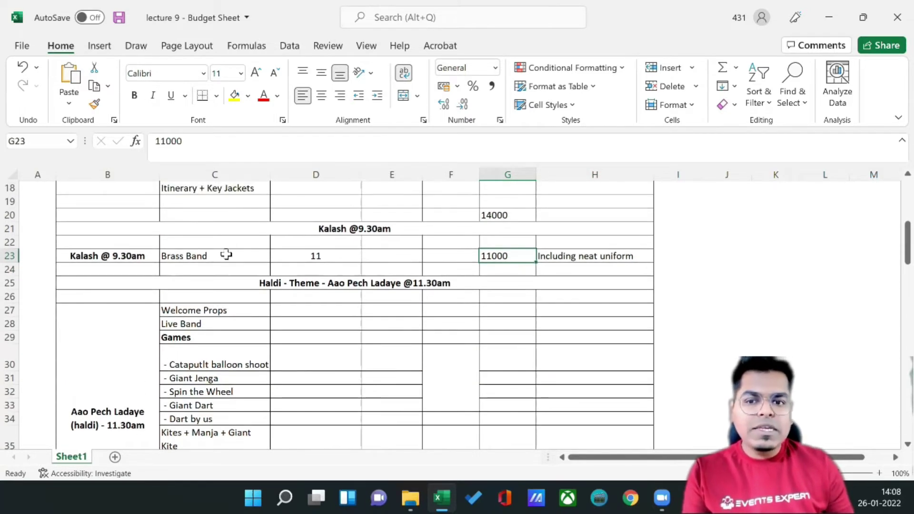
pyautogui.moveTo(226, 256); pyautogui.dragTo(378, 261)
pyautogui.click(309, 257)
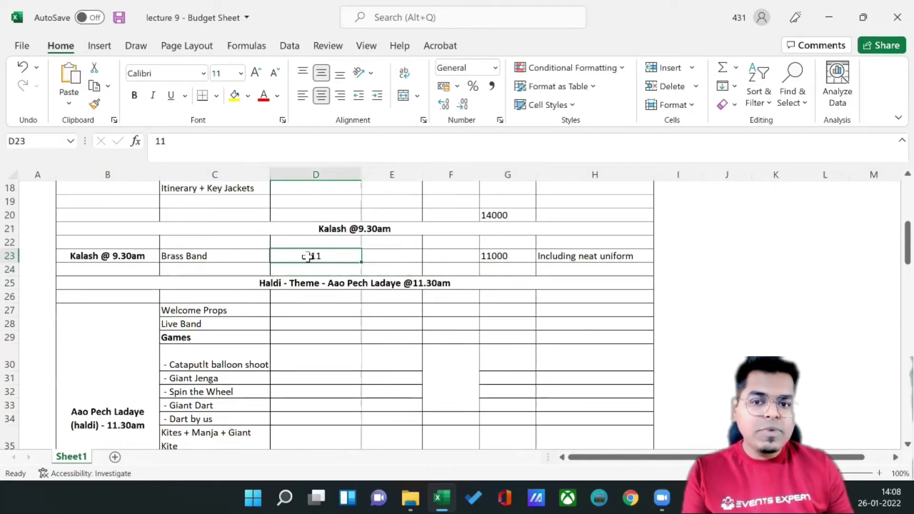
pyautogui.click(513, 256)
pyautogui.click(589, 257)
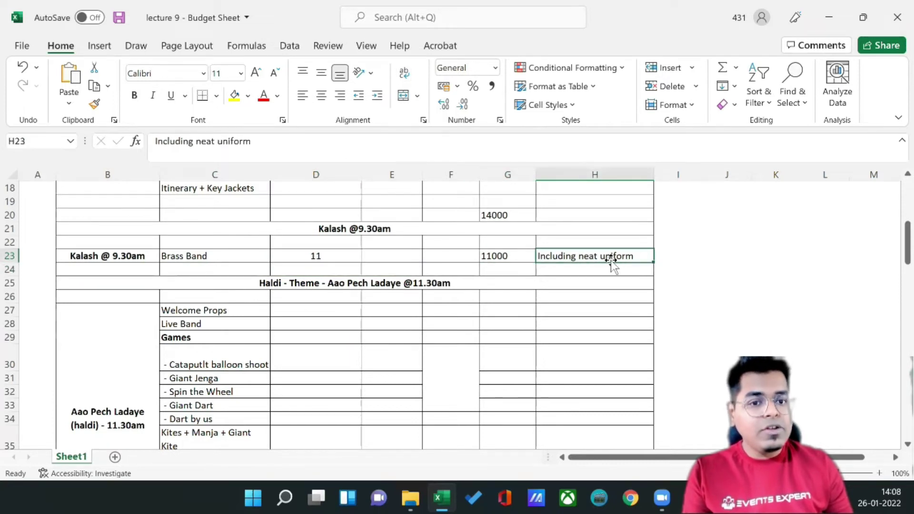
# - Enter a quantity of 100 and a cost per unit of 75 for Welcome Props
pyautogui.scroll(-1, 607, 261)
pyautogui.click(341, 265)
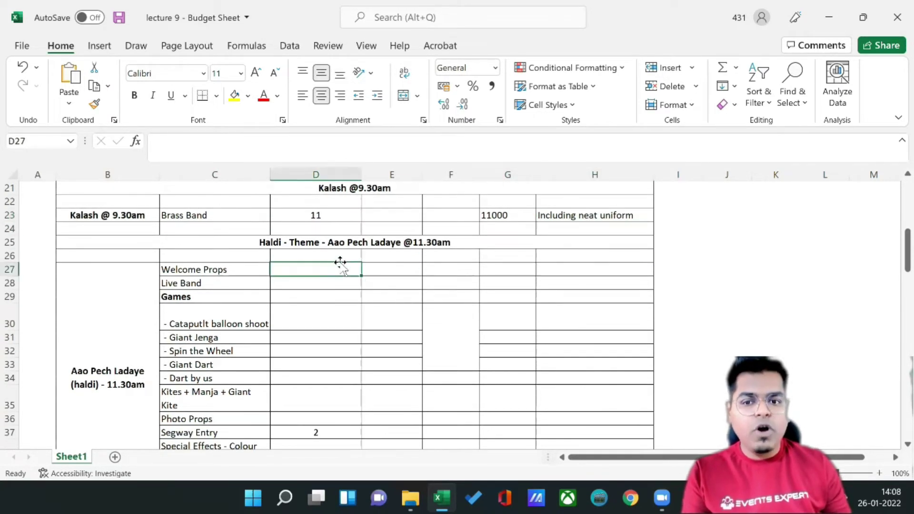
pyautogui.write('100')
pyautogui.press('Tab')
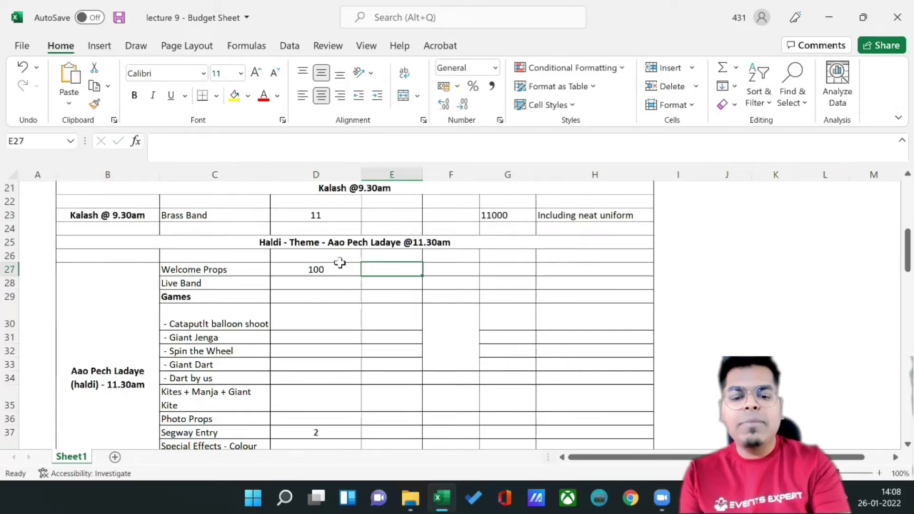
pyautogui.write('75')
pyautogui.press('Tab')
# - Calculate the Welcome Props amount by multiplying its cost per unit by its quantity with =E27*D27
pyautogui.press('Tab')
pyautogui.write('=')
pyautogui.press('Left')
pyautogui.press('Left')
pyautogui.write('*')
pyautogui.press('Left')
pyautogui.press('Left')
pyautogui.press('Left')
pyautogui.press('Return')
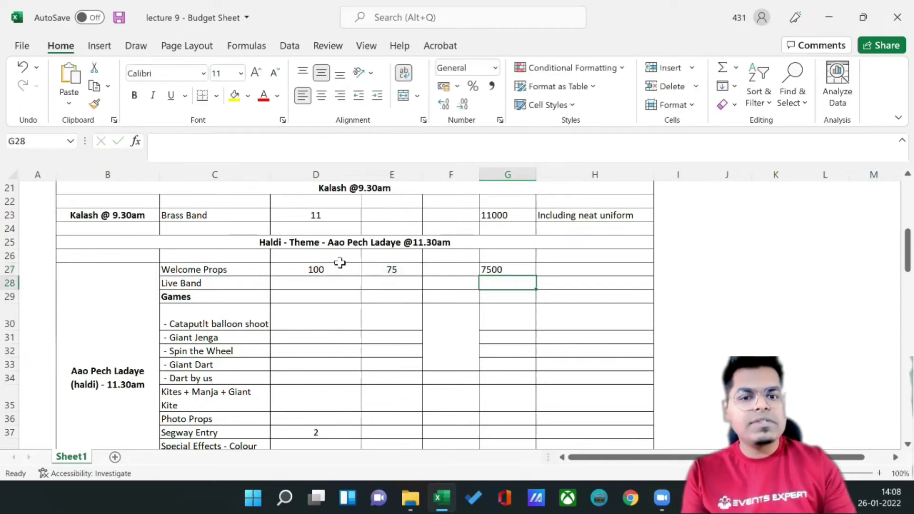
pyautogui.scroll(2, 484, 302)
pyautogui.scroll(-2, 474, 318)
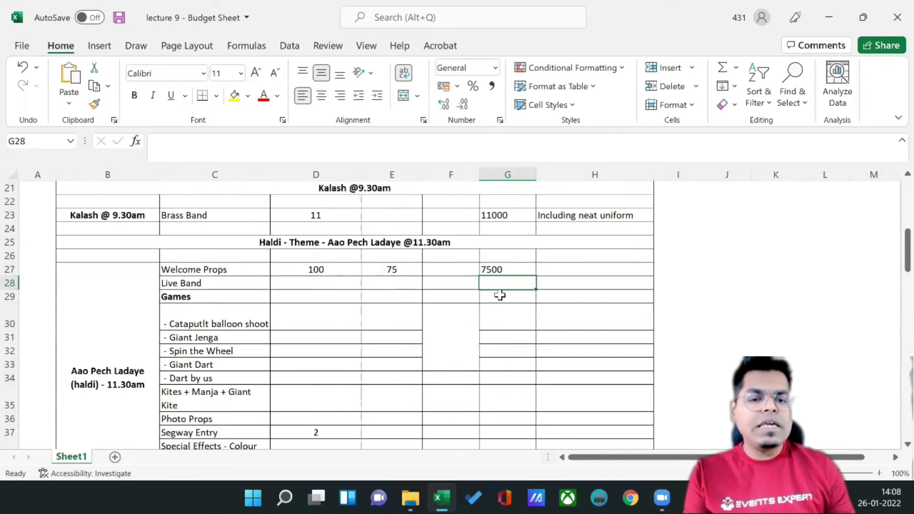
pyautogui.scroll(4, 510, 291)
pyautogui.scroll(-2, 521, 315)
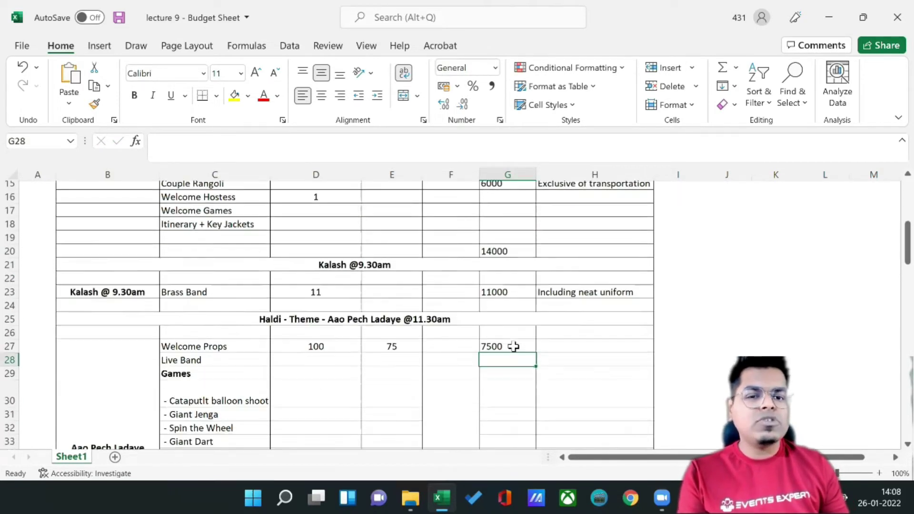
pyautogui.scroll(-1, 513, 346)
# - Calculate the optional cost for Welcome Props by multiplying its quantity by its cost per unit with =D27*E27
pyautogui.click(507, 311)
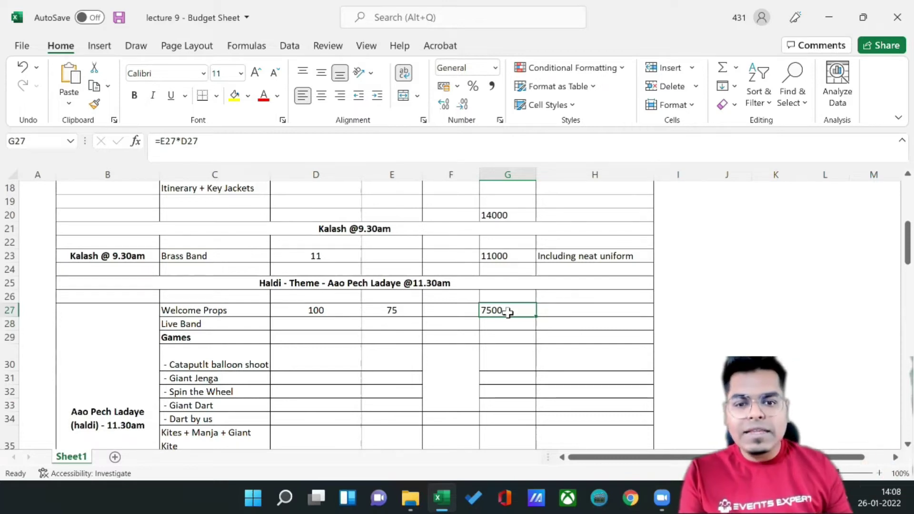
pyautogui.click(456, 308)
pyautogui.write('=')
pyautogui.press('Left')
pyautogui.press('Left')
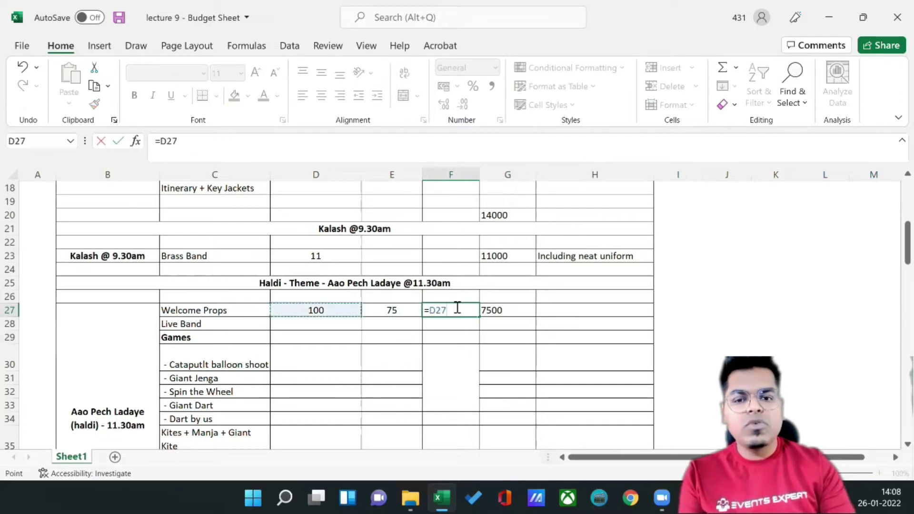
pyautogui.write('*')
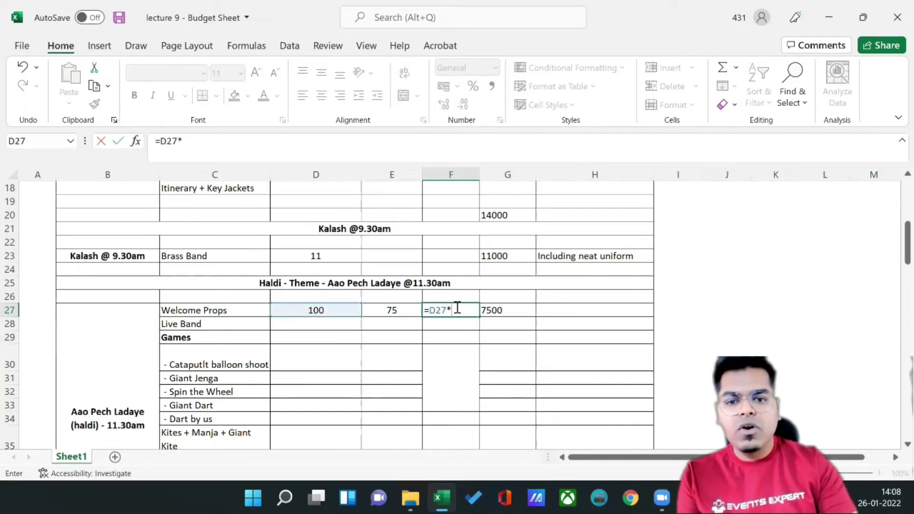
pyautogui.press('Left')
pyautogui.press('Return')
# - Clear the Welcome Props formula from the Amount column, leaving its cost only under Optional
pyautogui.press('Right')
pyautogui.press('Up')
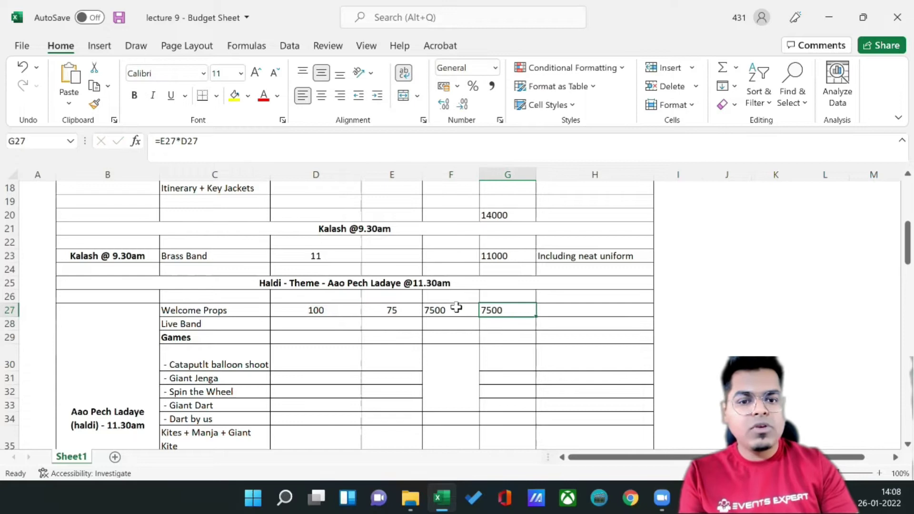
pyautogui.press('Delete')
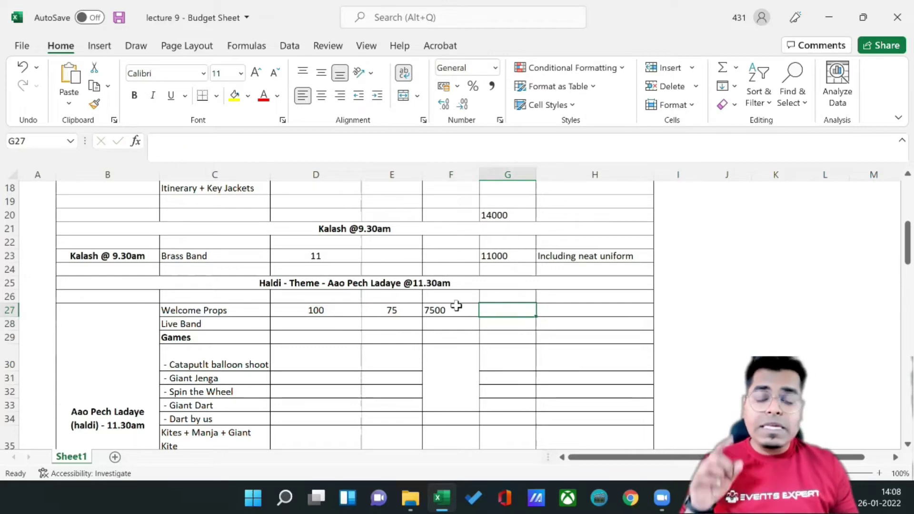
# - Enter an amount of 5000 for the Cataputlt balloon shoot game
pyautogui.scroll(6, 500, 363)
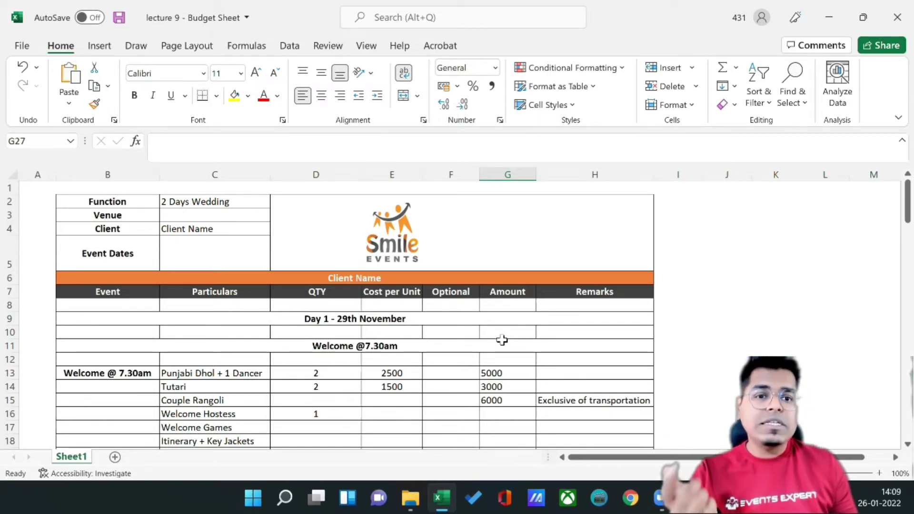
pyautogui.scroll(-5, 502, 340)
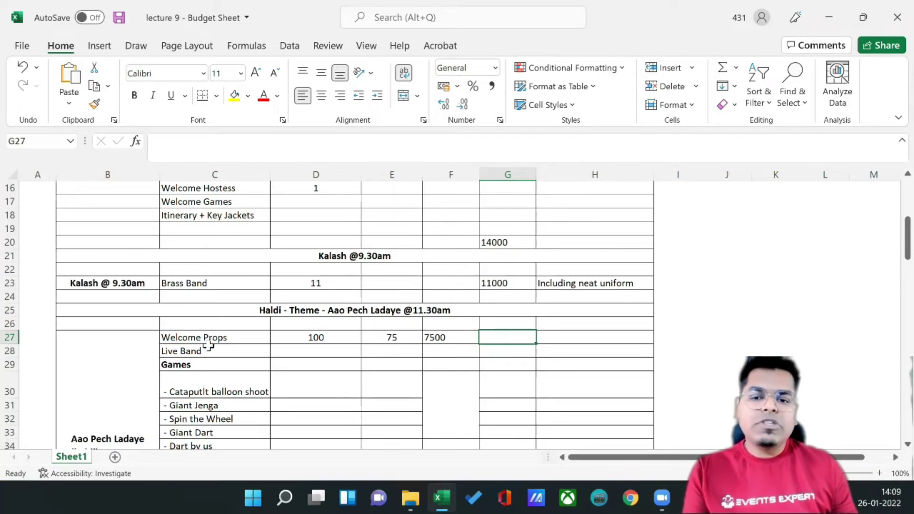
pyautogui.click(226, 389)
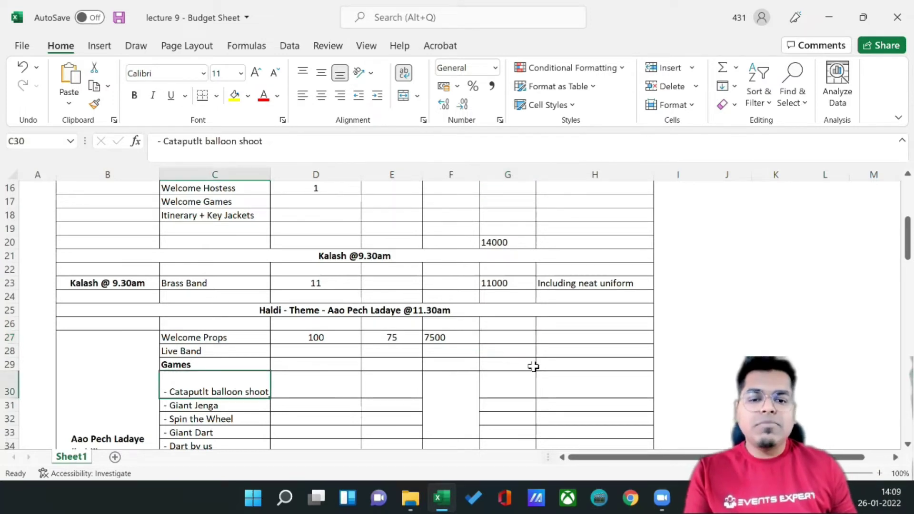
pyautogui.click(510, 388)
pyautogui.write('5000')
pyautogui.press('Return')
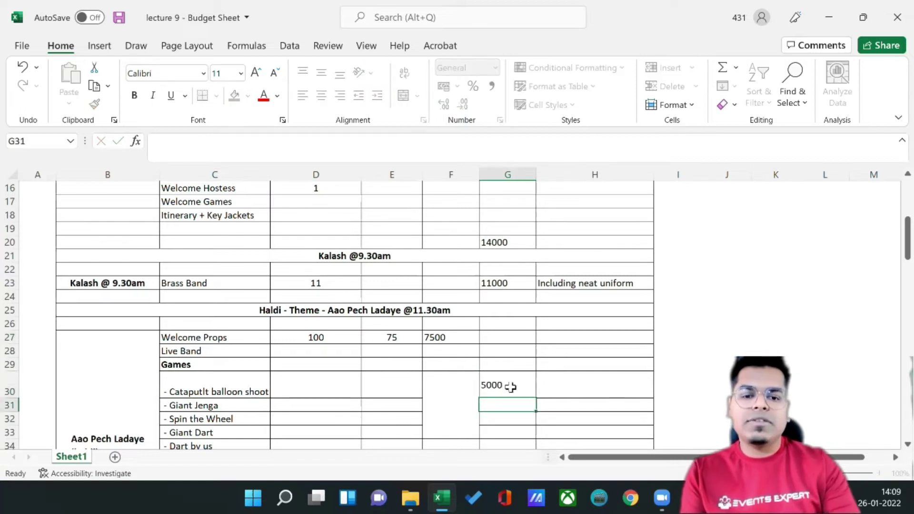
# - Replace the Cataputlt balloon shoot amount with 6000
pyautogui.click(511, 387)
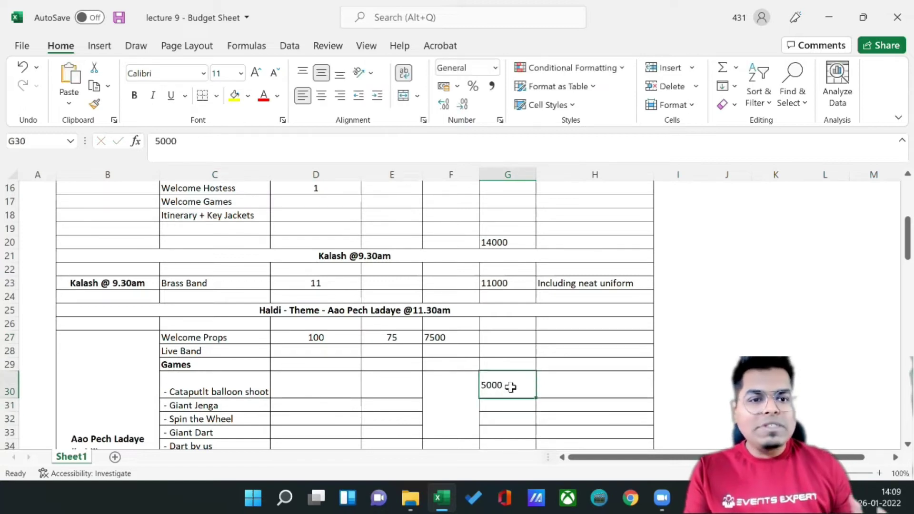
pyautogui.press('Delete')
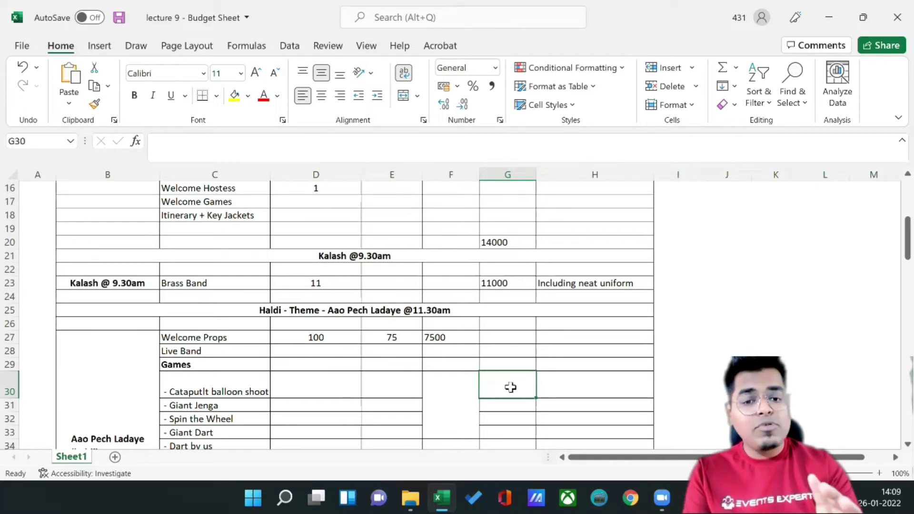
pyautogui.write('6000')
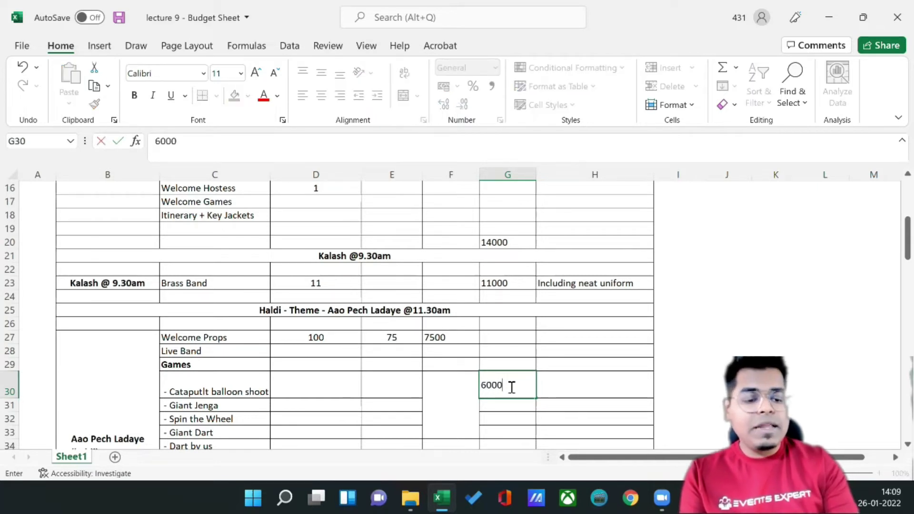
pyautogui.press('Return')
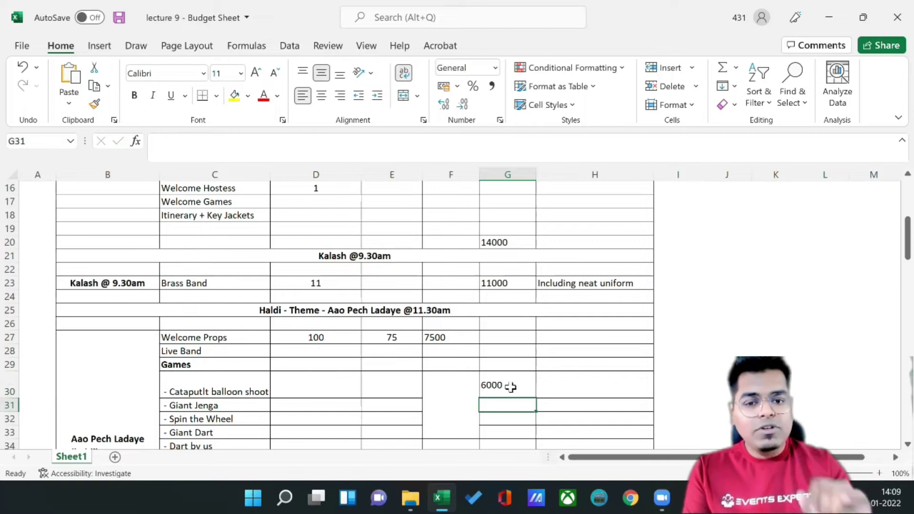
# - Clear the Cataputlt balloon shoot amount and set it back to 5000
pyautogui.click(511, 387)
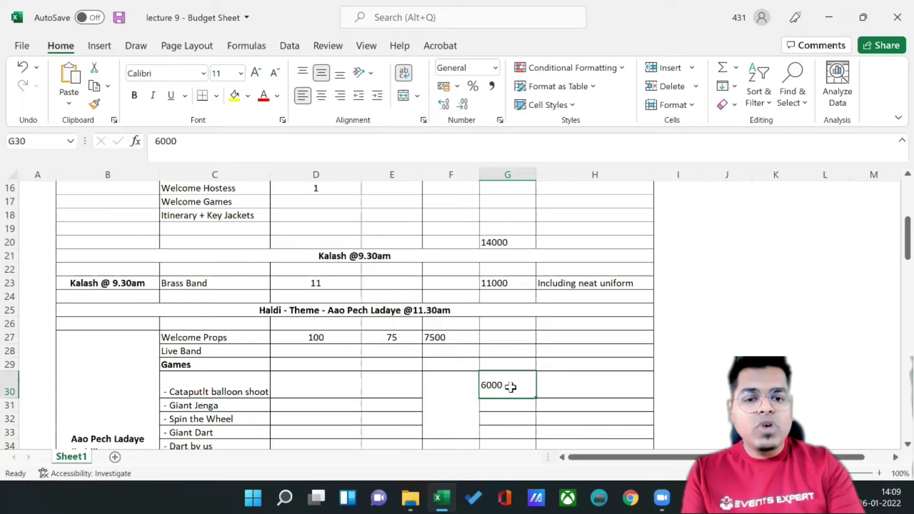
pyautogui.press('Delete')
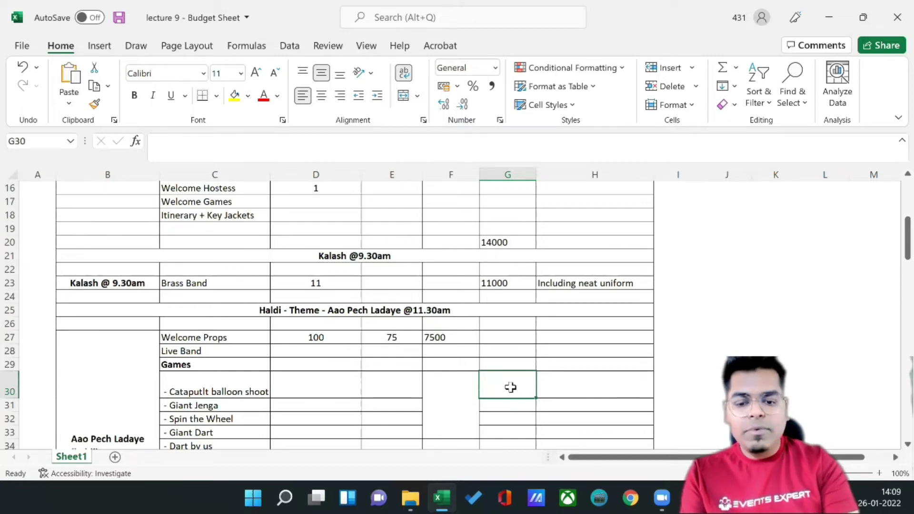
pyautogui.write('500')
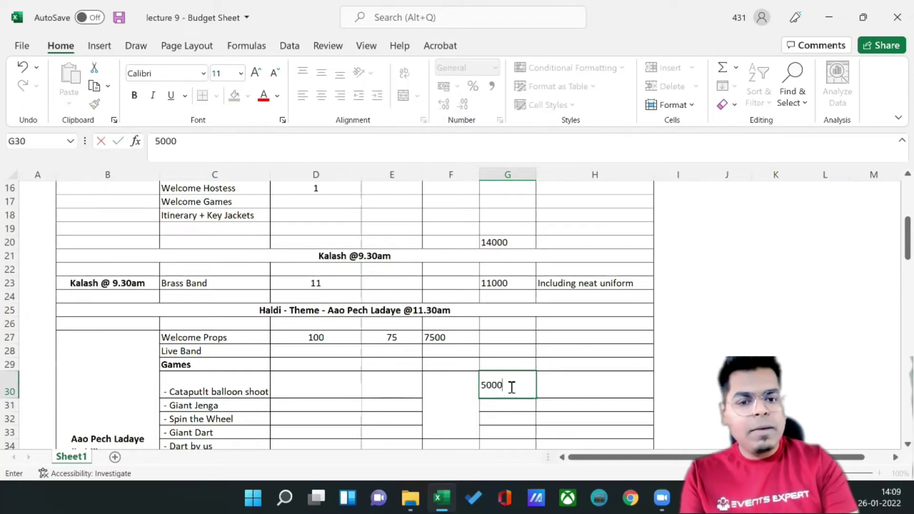
pyautogui.write('0')
pyautogui.press('Return')
# - Unmerge the Optional cells F30 to F33 beside the games so each row has its own cell
pyautogui.press('Left')
pyautogui.press('Up')
pyautogui.press('Down')
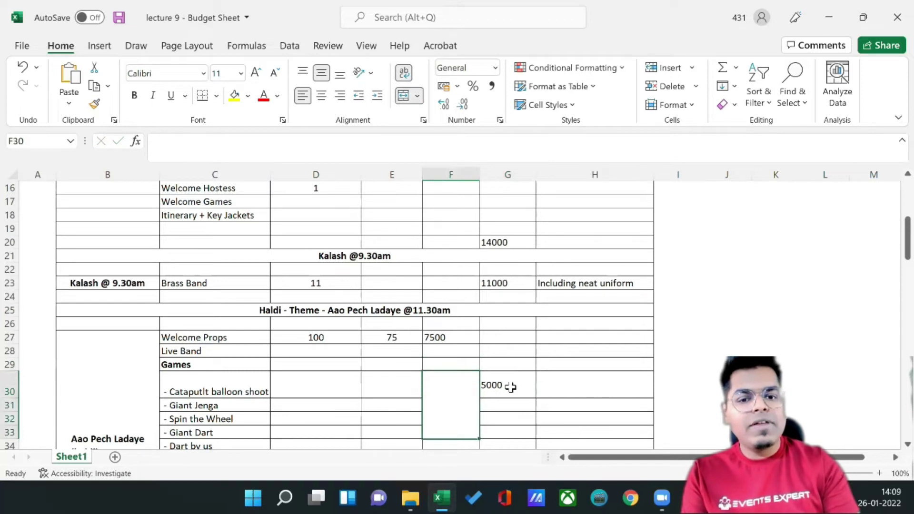
pyautogui.click(403, 95)
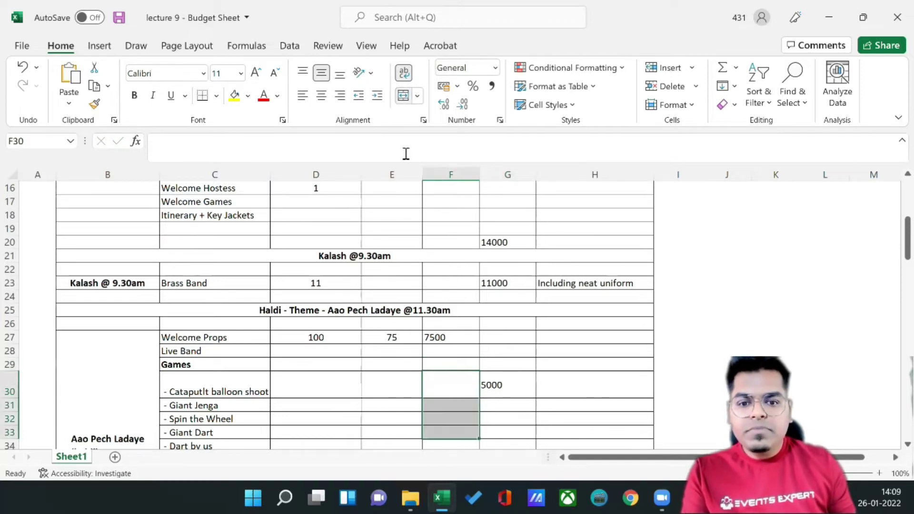
# - Enter an optional cost of 5000 for Cataputlt balloon shoot and clear its amount
pyautogui.click(444, 387)
pyautogui.write('500')
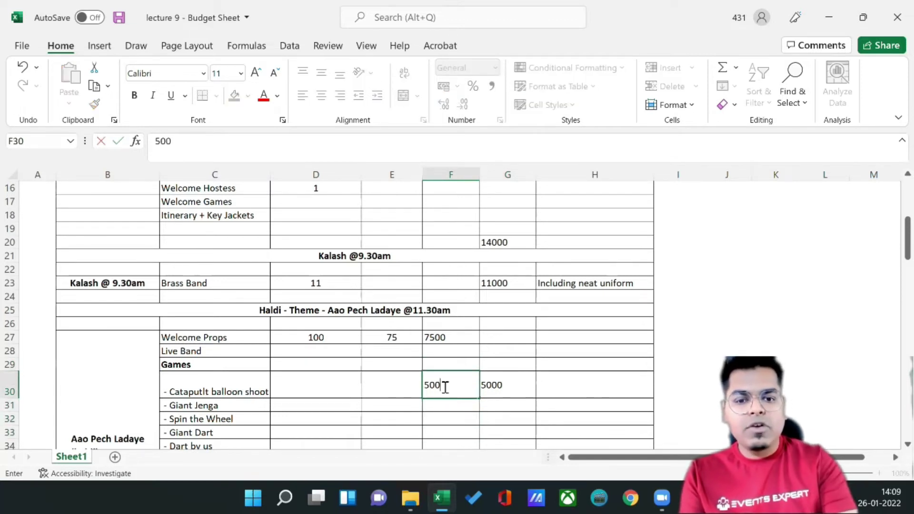
pyautogui.press('Tab')
pyautogui.press('Delete')
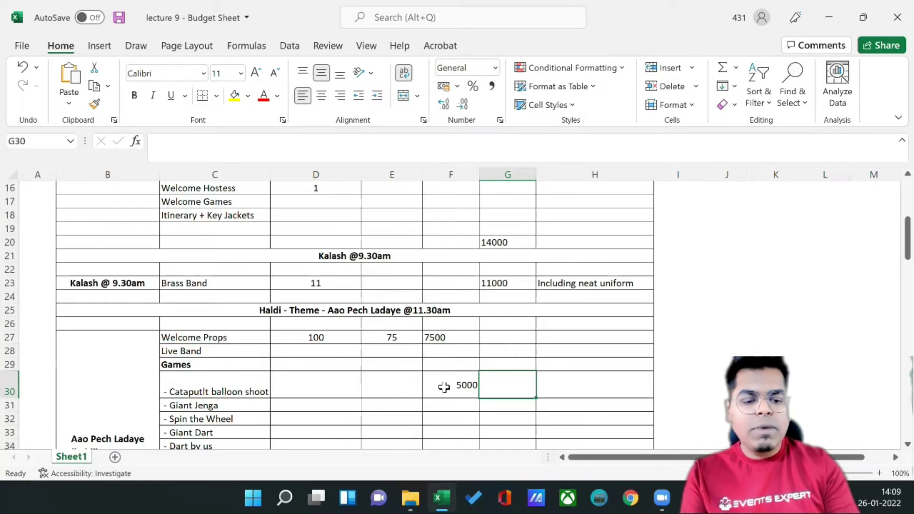
# - Try to fill the Cataputlt balloon shoot amount with a formula referencing its optional cost, and clear it
pyautogui.click(444, 386)
pyautogui.press('Tab')
pyautogui.write('=')
pyautogui.click(444, 387)
pyautogui.press('Return')
pyautogui.press('Up')
pyautogui.press('Delete')
# - Enter 5000 as the Cataputlt balloon shoot amount and clear its optional cost
pyautogui.write('5000')
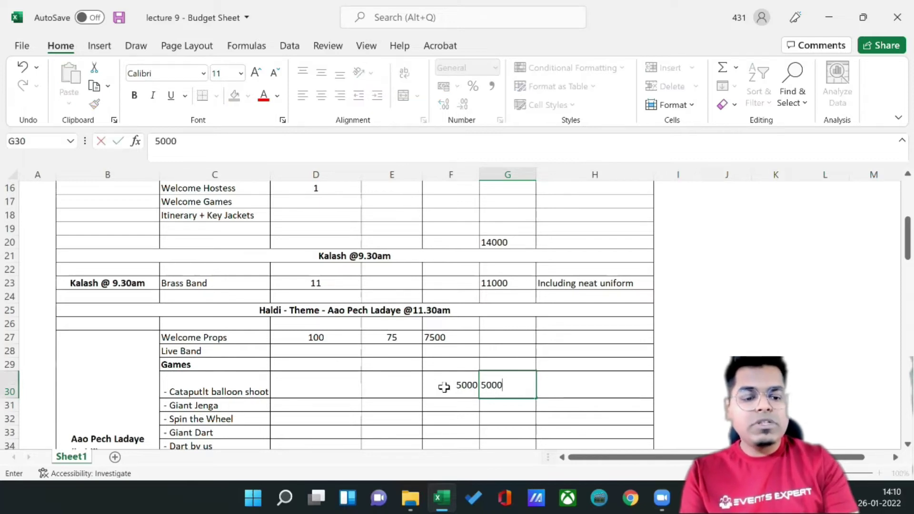
pyautogui.press('Return')
pyautogui.click(444, 386)
pyautogui.press('Delete')
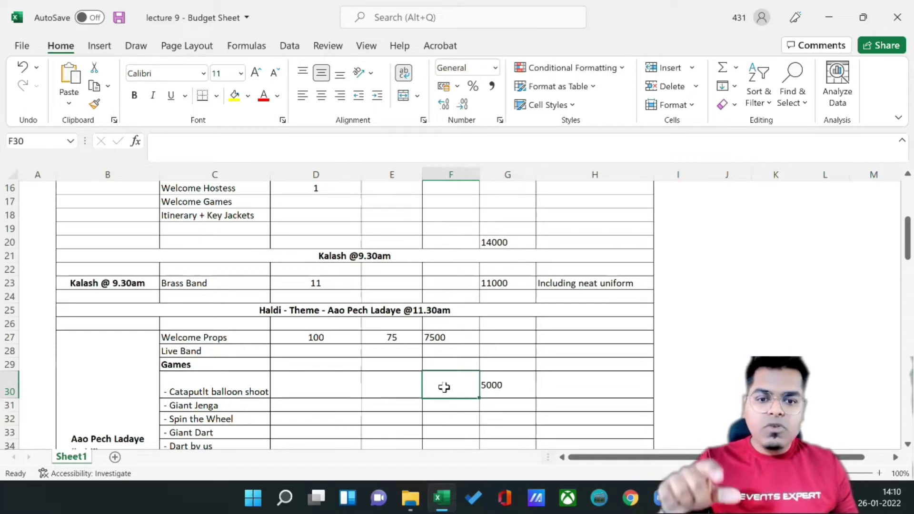
# - Compare the Punjabi Dhol + 1 Dancer amount formula with the optional and amount entries for Welcome Props and Cataputlt balloon shoot
pyautogui.scroll(4, 495, 343)
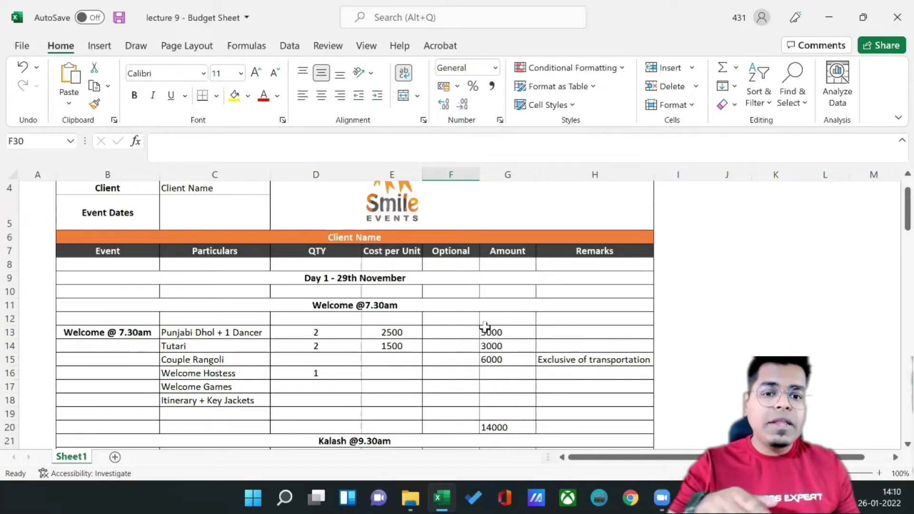
pyautogui.click(497, 332)
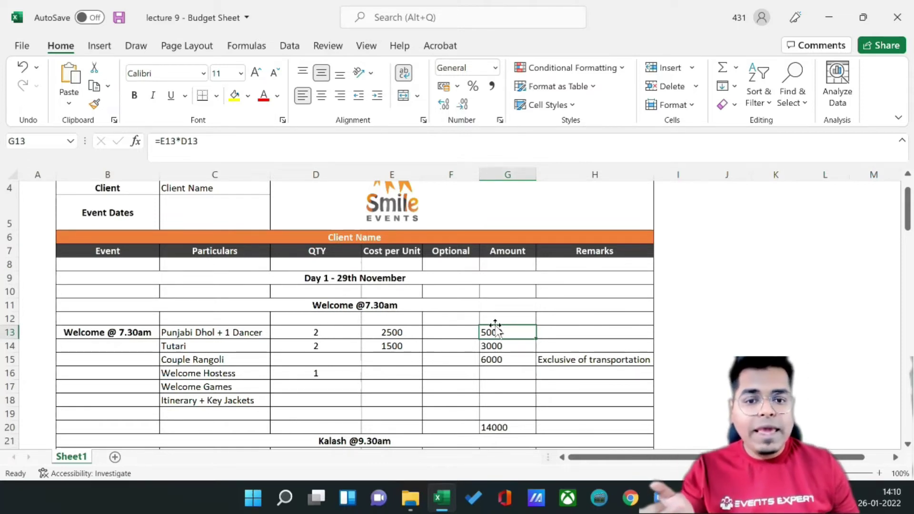
pyautogui.scroll(-1, 496, 334)
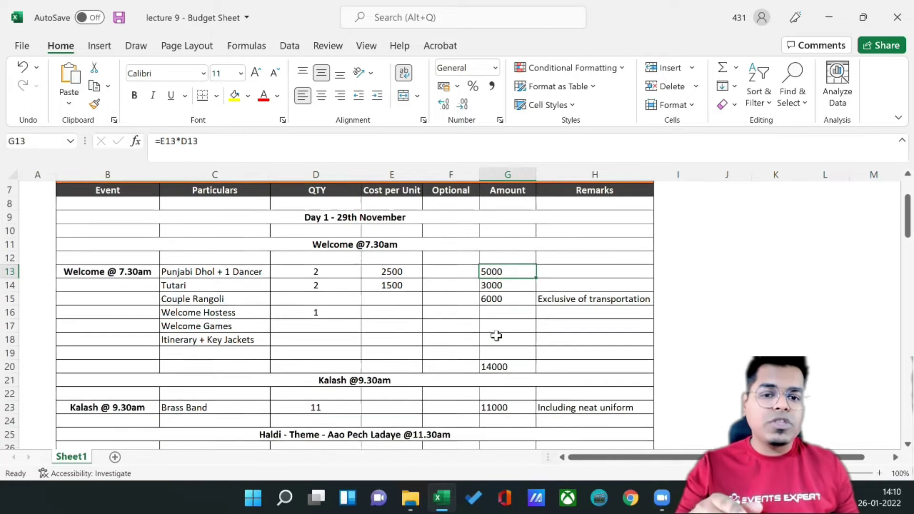
pyautogui.scroll(-2, 500, 378)
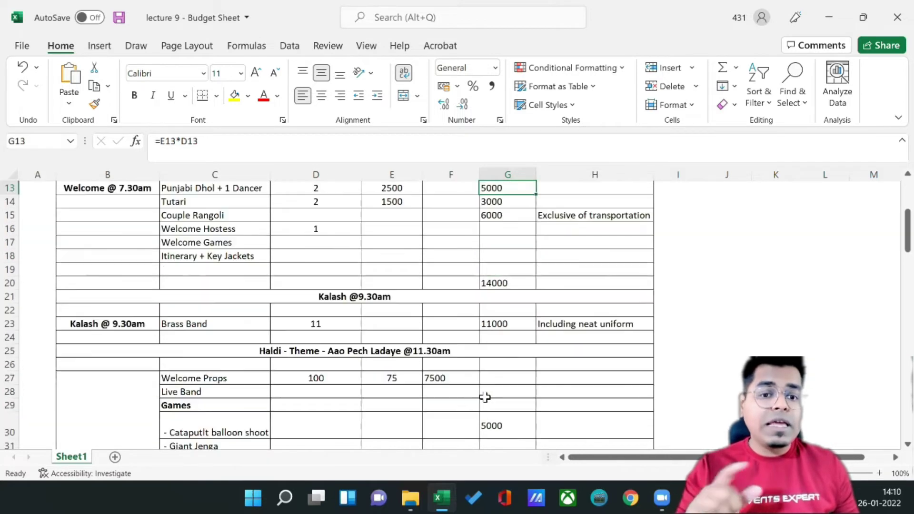
pyautogui.click(463, 422)
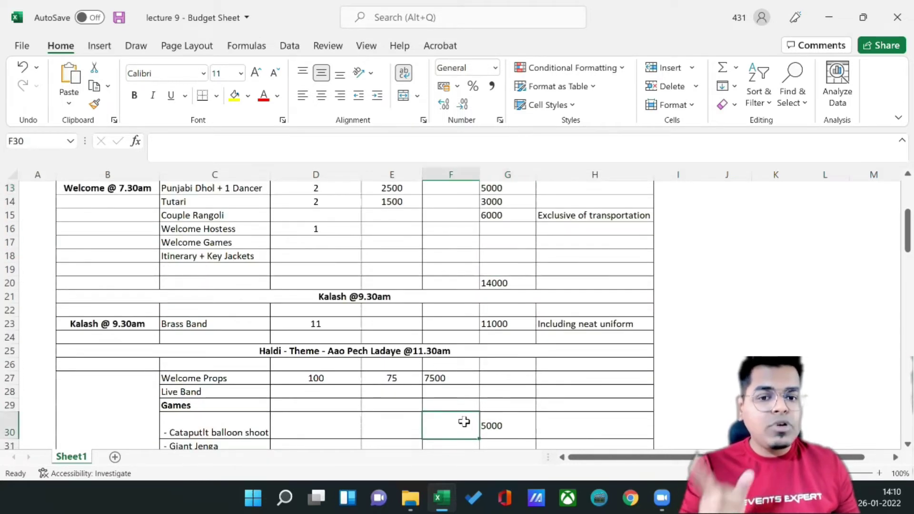
# - Review the remaining event sections down to the Team for Management amount, and return to the sheet's header
pyautogui.scroll(-6, 502, 401)
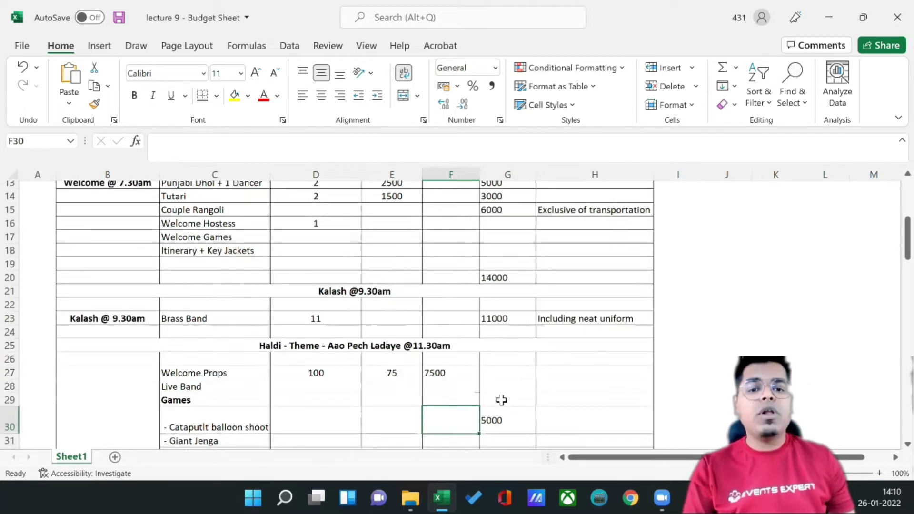
pyautogui.scroll(-5, 502, 401)
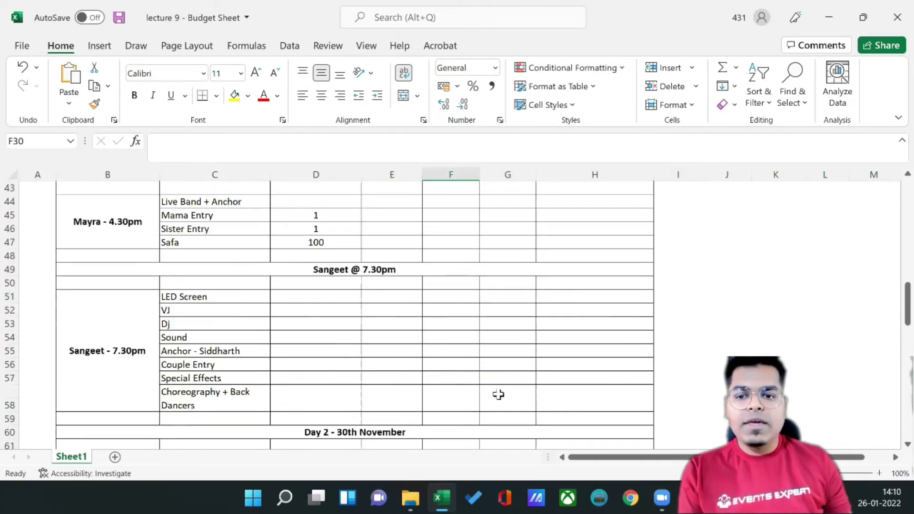
pyautogui.scroll(-8, 516, 369)
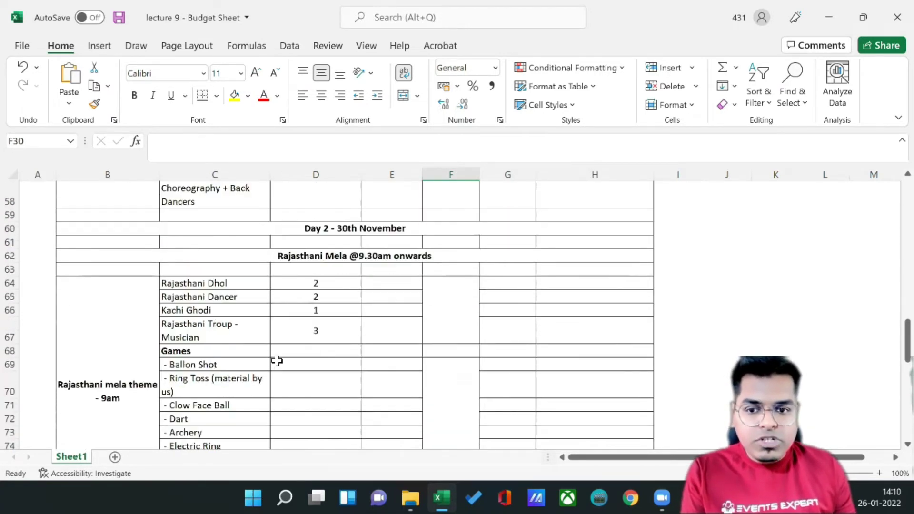
pyautogui.scroll(-7, 407, 371)
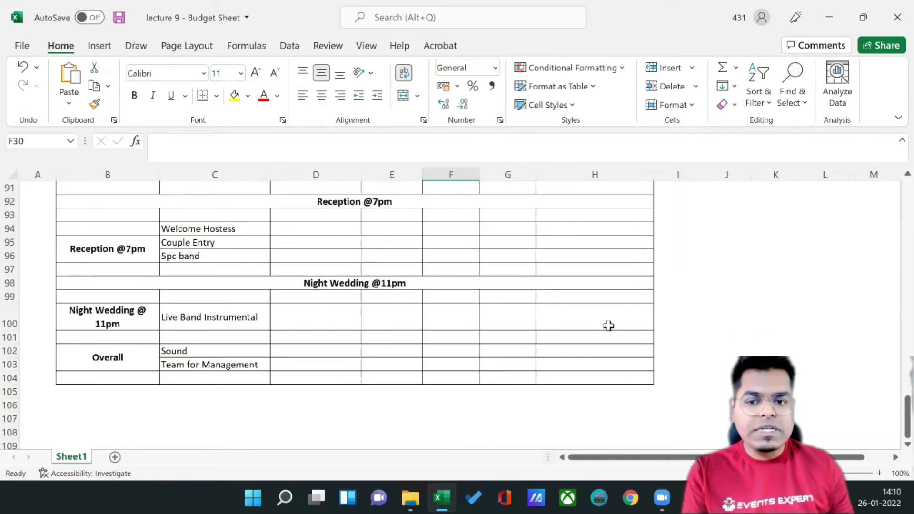
pyautogui.click(251, 367)
pyautogui.click(506, 367)
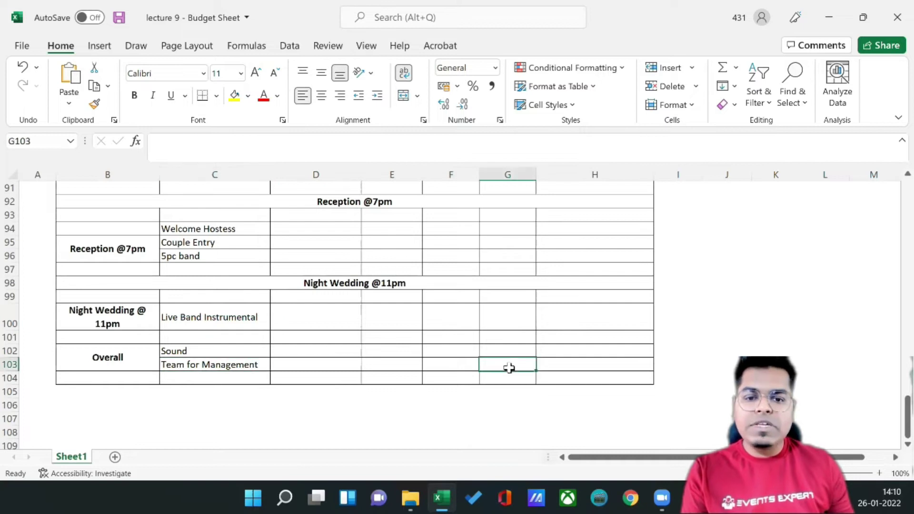
pyautogui.scroll(19, 516, 366)
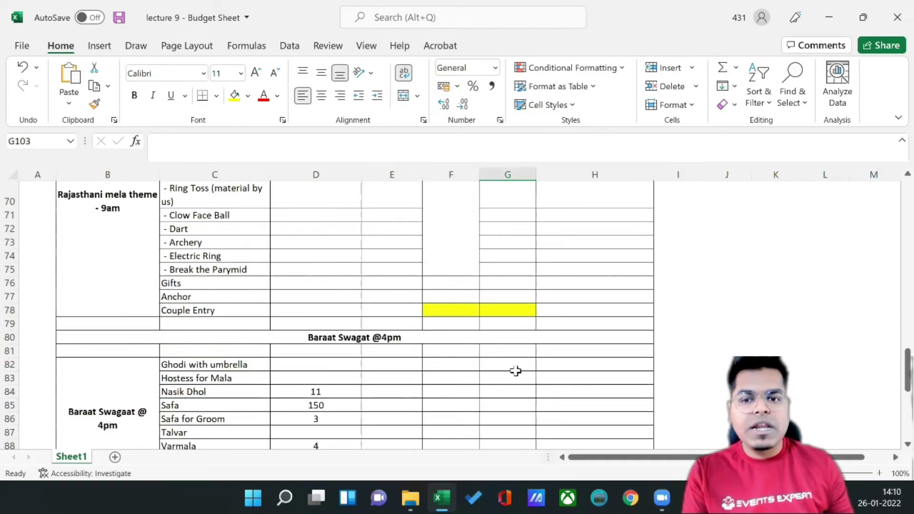
pyautogui.scroll(11, 515, 371)
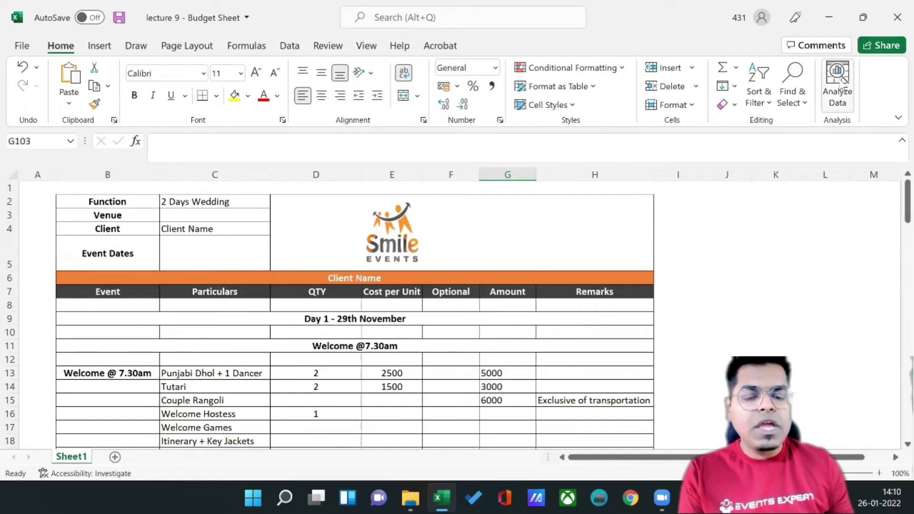
pyautogui.click(584, 187)
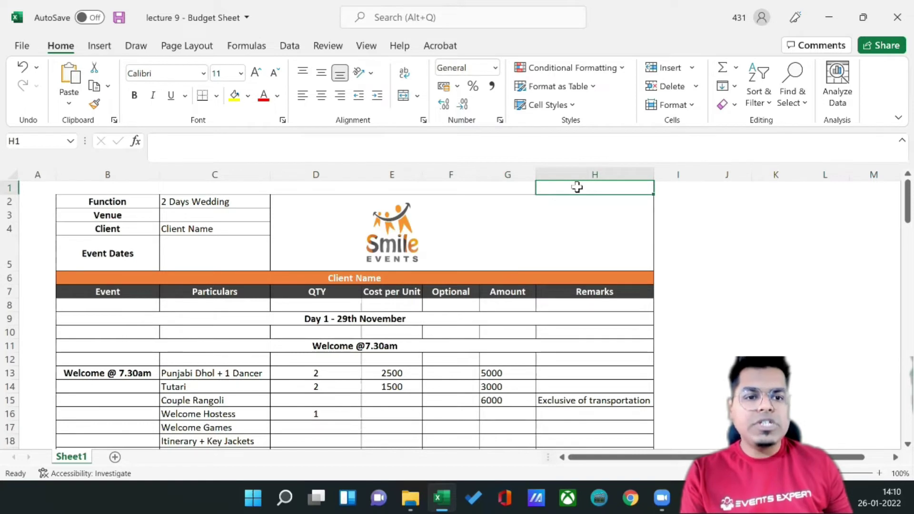
# - Enter "Updated as on -26-01-2022" in cell H1 above the Remarks column and save the workbook
pyautogui.press('BackSpace')
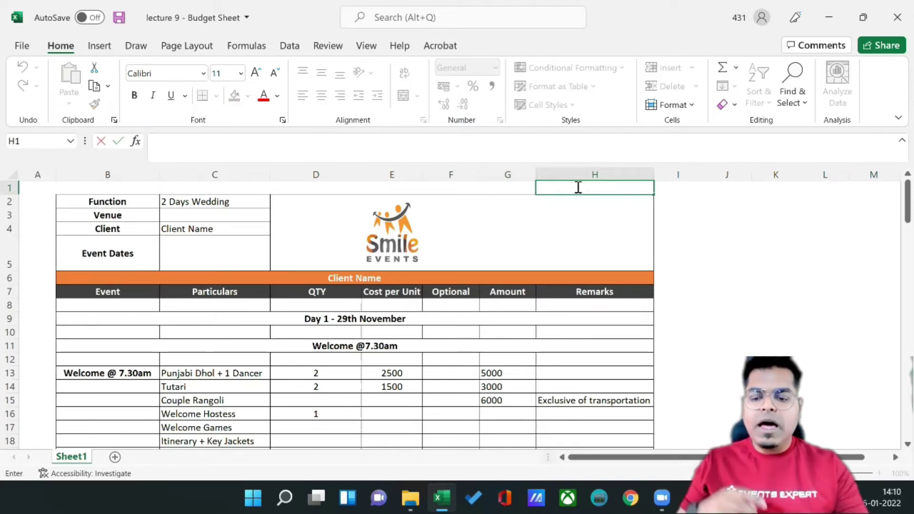
pyautogui.write('Updated as on -')
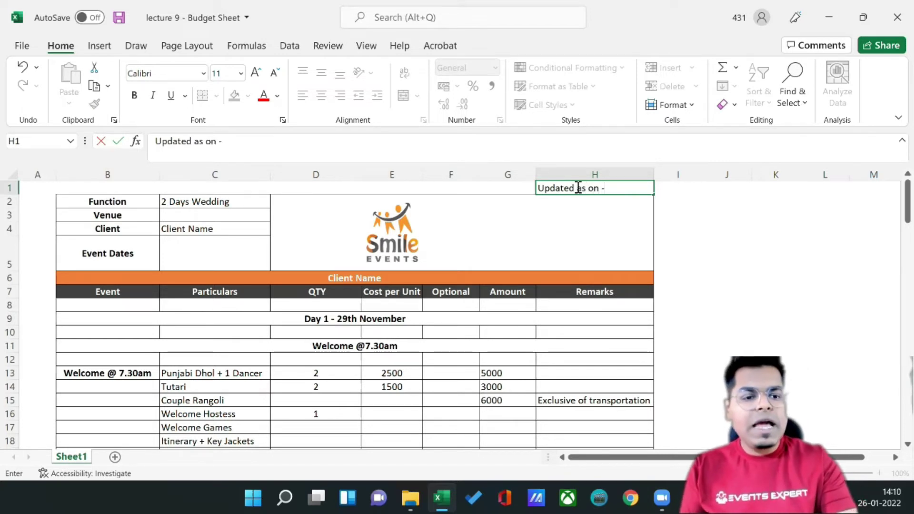
pyautogui.write('26')
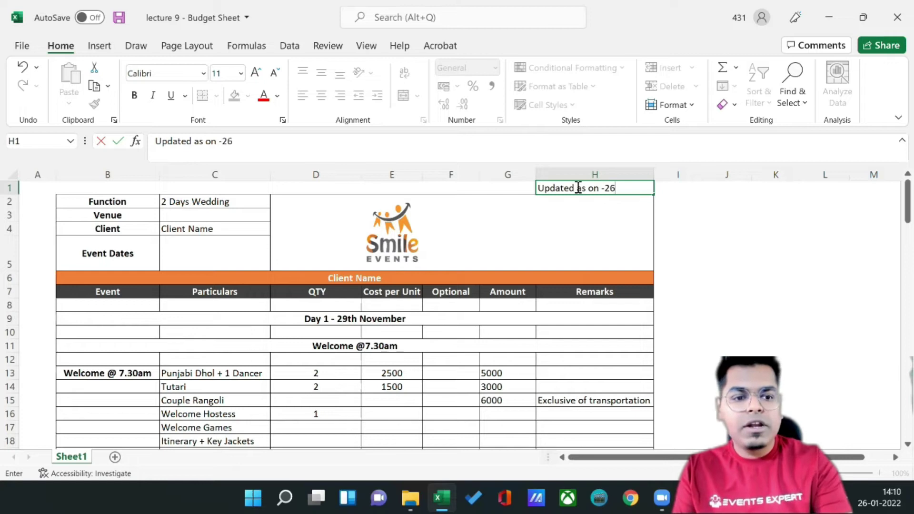
pyautogui.write('-01-2022')
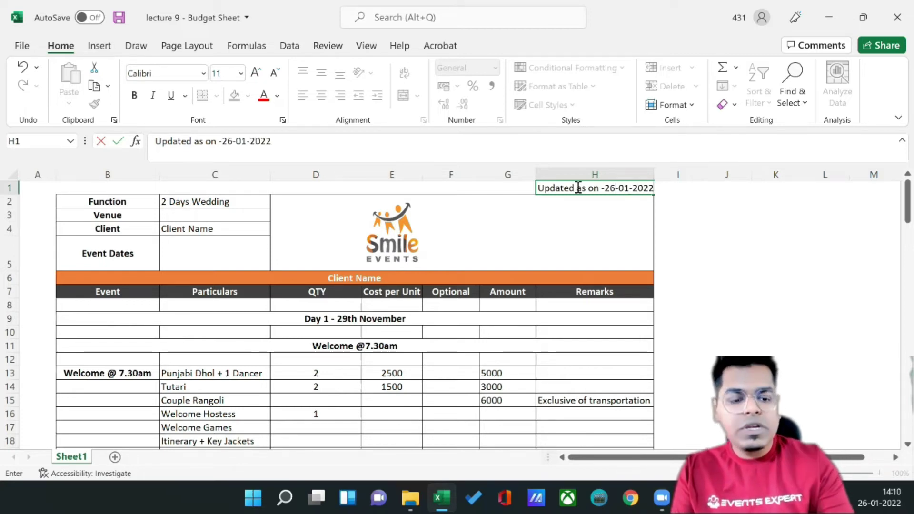
pyautogui.press('Return')
pyautogui.click(579, 188)
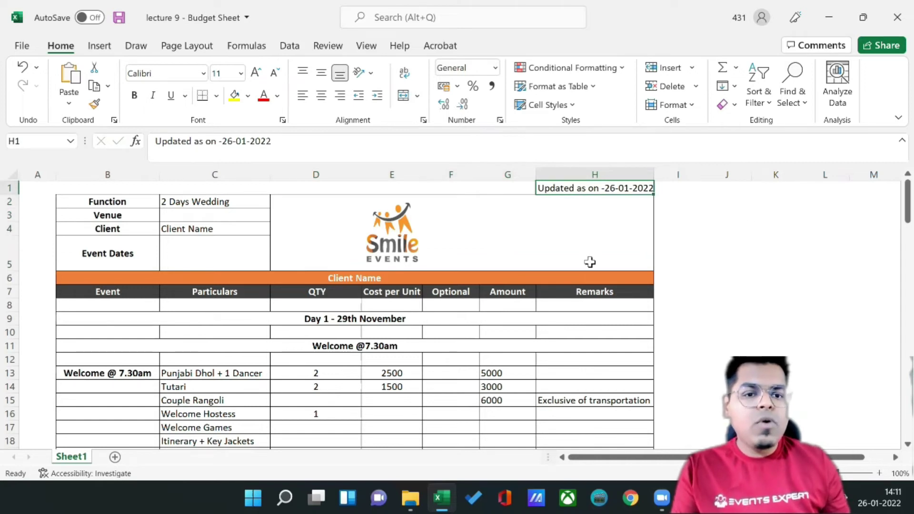
pyautogui.hotkey('ctrl', 's')
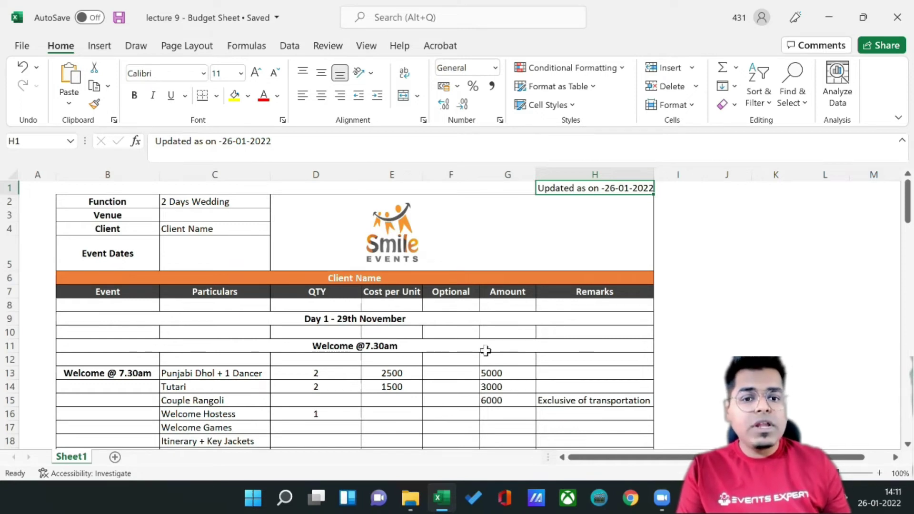
pyautogui.click(505, 372)
pyautogui.click(503, 384)
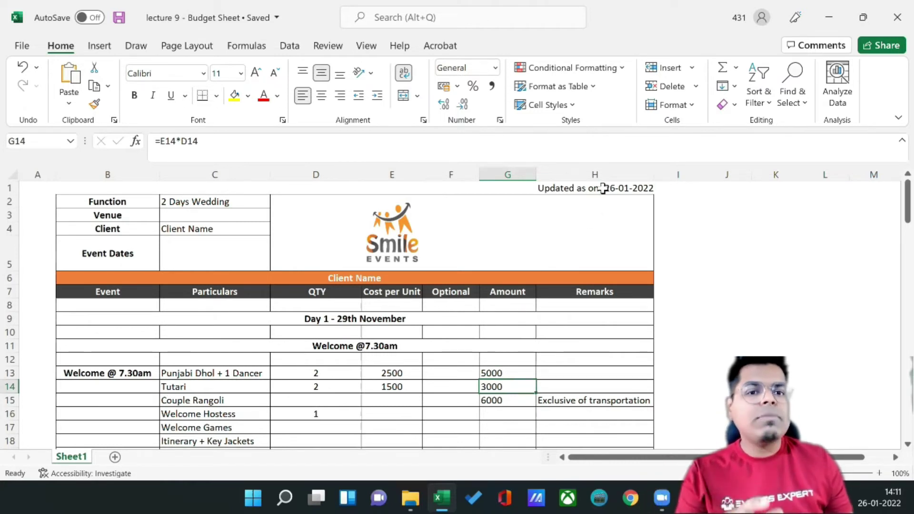
pyautogui.scroll(-2, 529, 300)
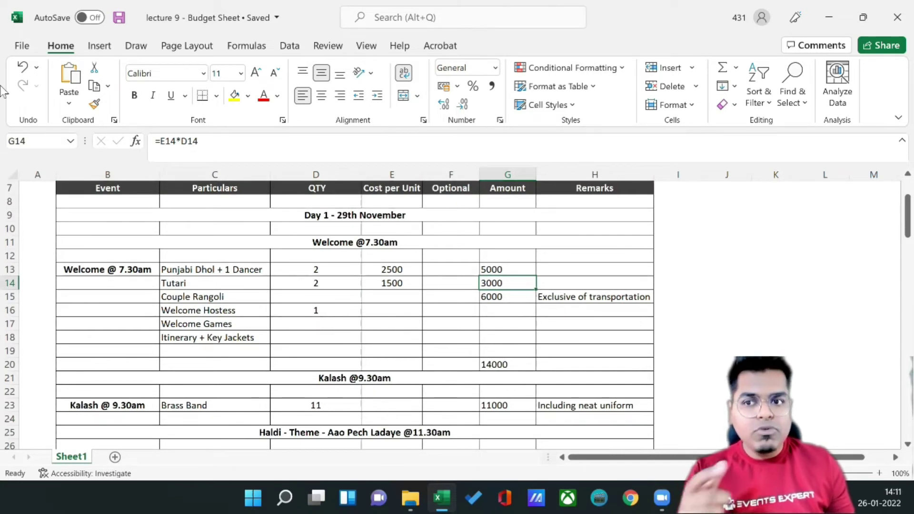
pyautogui.click(22, 46)
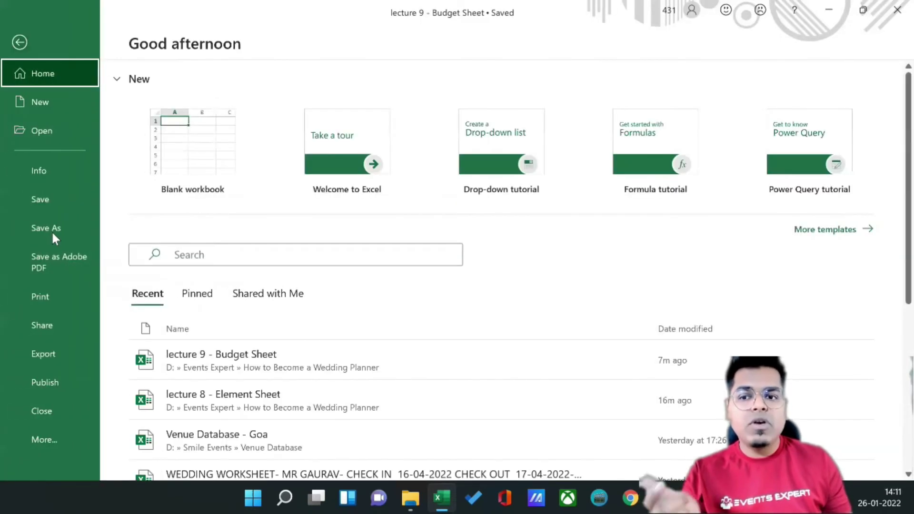
pyautogui.click(52, 230)
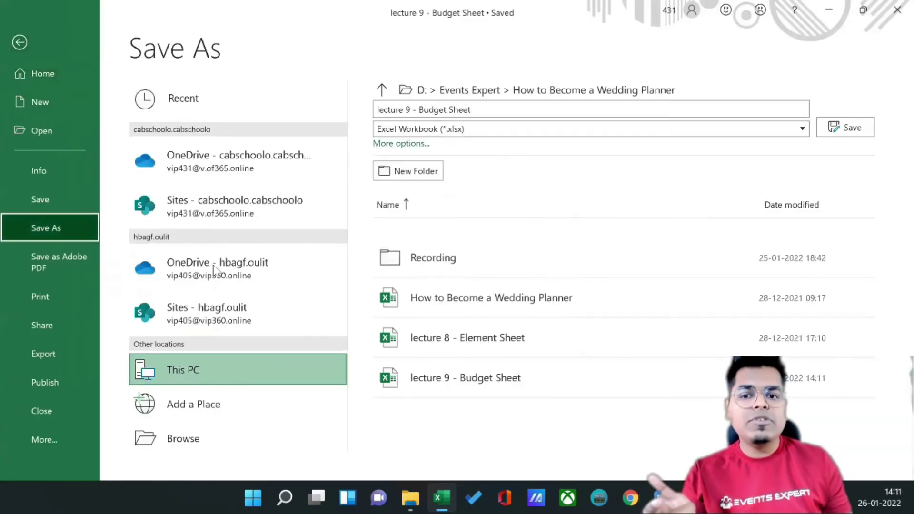
pyautogui.click(227, 368)
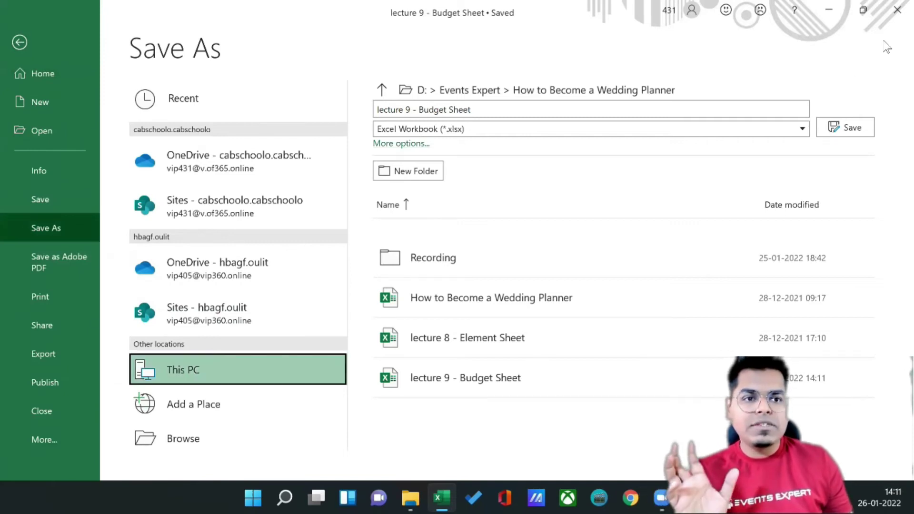
# - Close the workbook and duplicate its file in File Explorer, naming the copy "lecture 9 - Budget Sheet - V2"
pyautogui.click(896, 13)
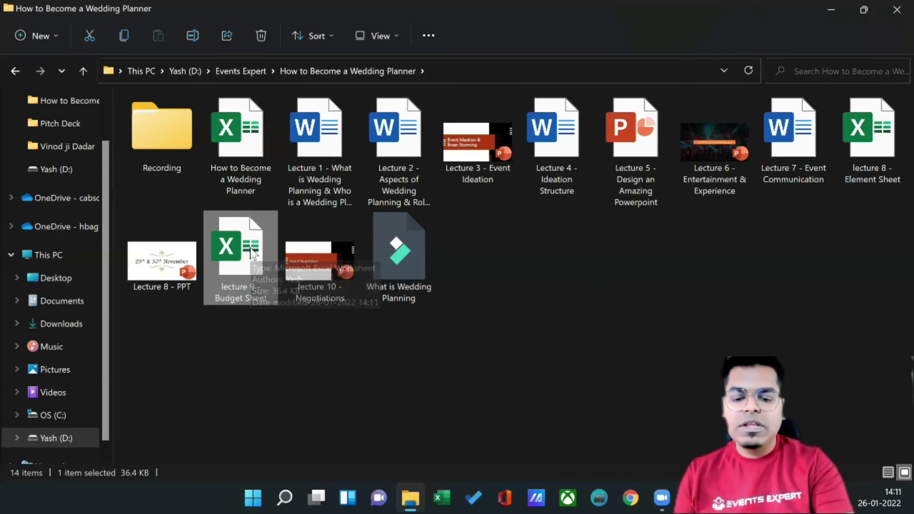
pyautogui.hotkey('ctrl', 'v')
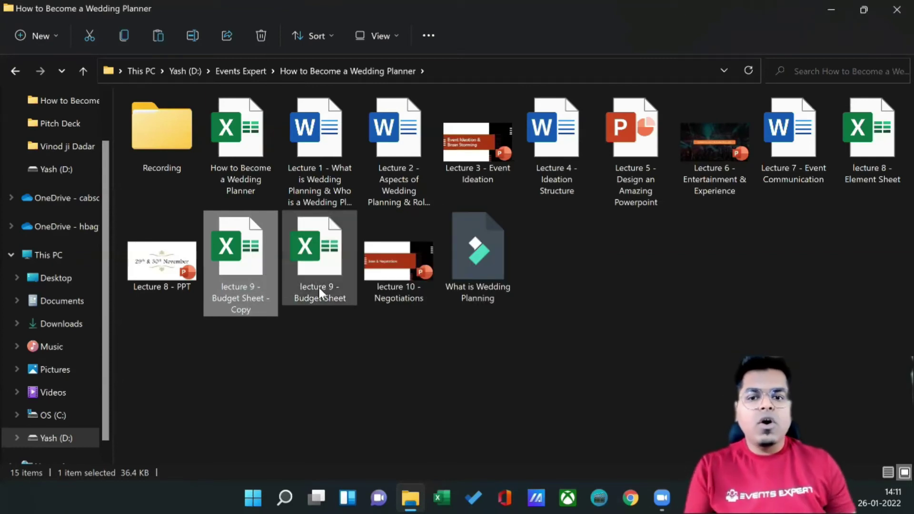
pyautogui.press('F2')
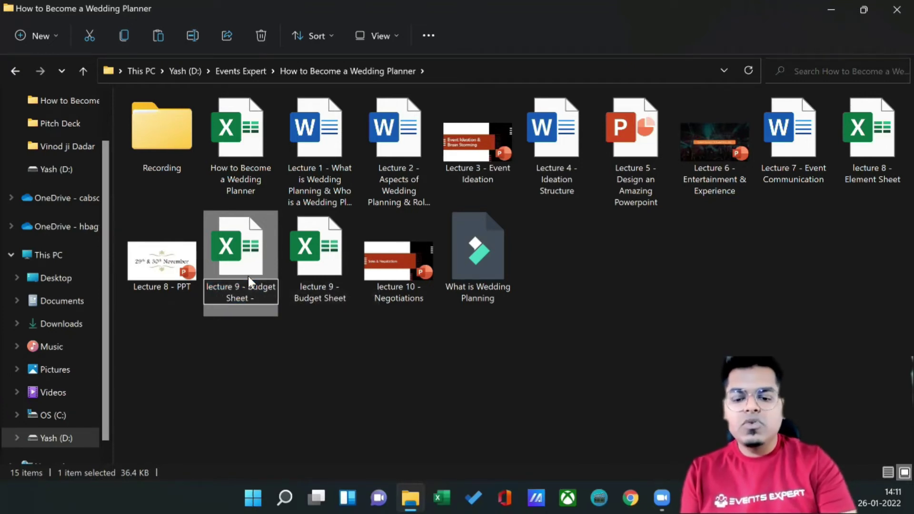
pyautogui.write('V2')
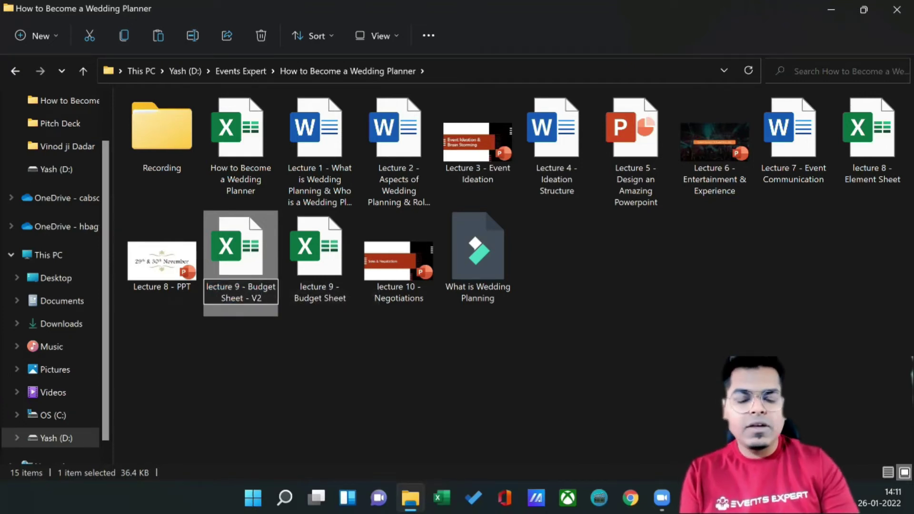
pyautogui.press('Return')
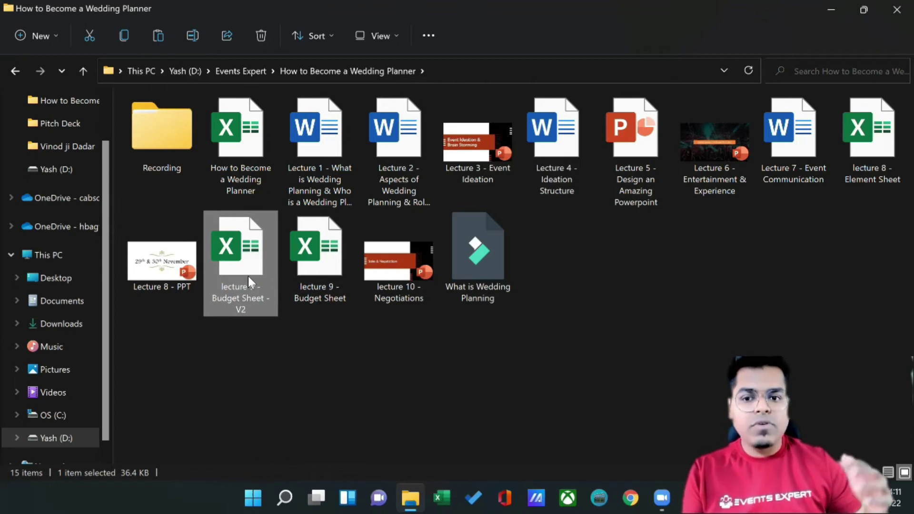
# - Open the "lecture 9 - Budget Sheet - V2" file in Excel and enable editing
pyautogui.doubleClick(248, 276)
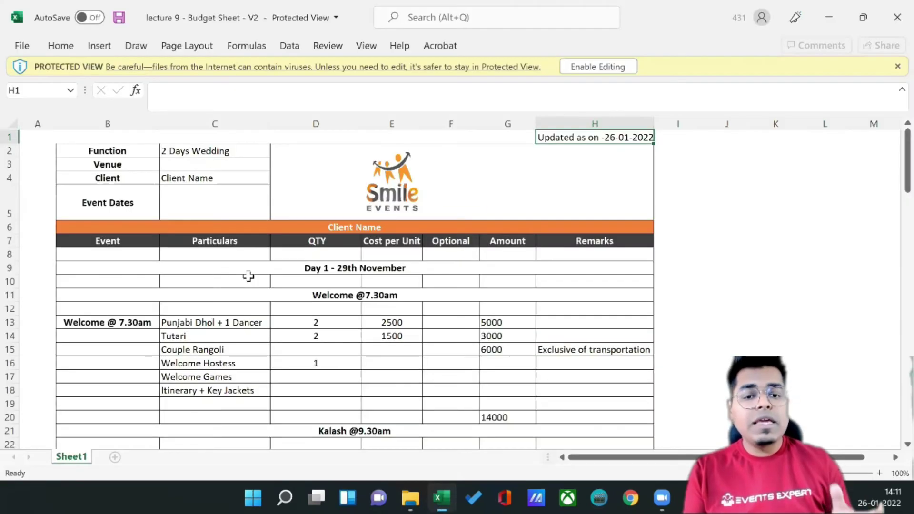
pyautogui.click(599, 68)
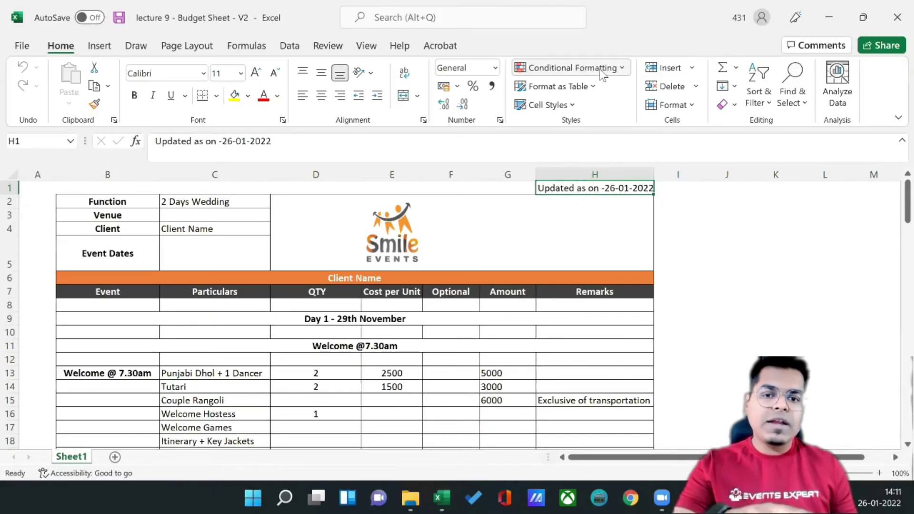
pyautogui.click(453, 344)
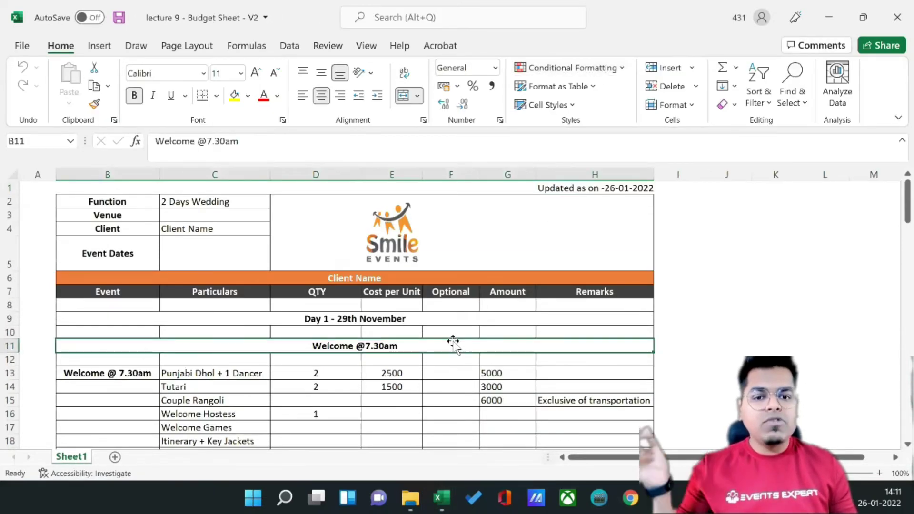
# - Review the V2 budget sheet's sections from Welcome down to Overall, then its header block and first rows
pyautogui.scroll(-1, 453, 342)
pyautogui.scroll(-2, 457, 350)
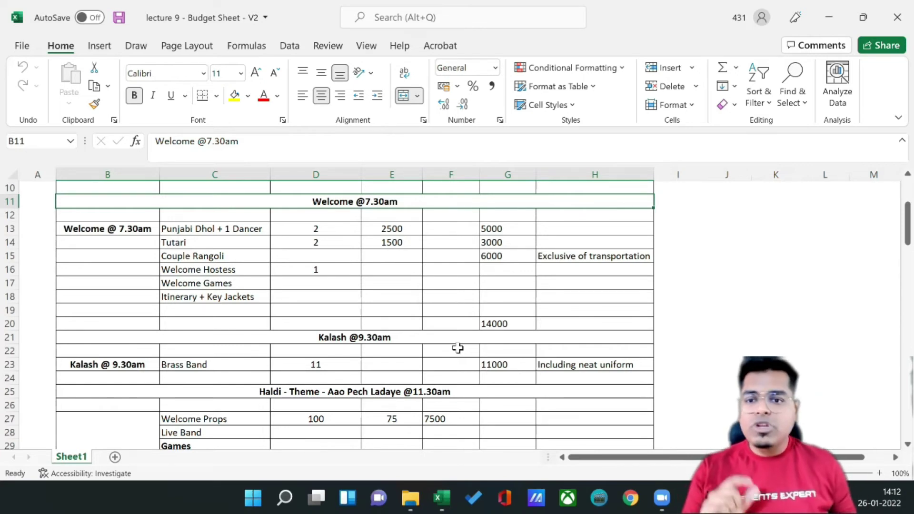
pyautogui.scroll(3, 458, 348)
pyautogui.scroll(-12, 504, 346)
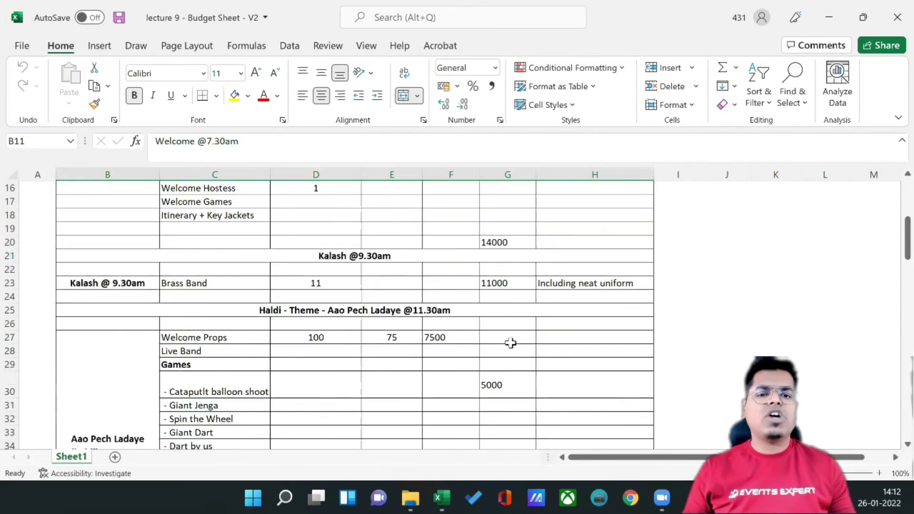
pyautogui.scroll(-12, 511, 345)
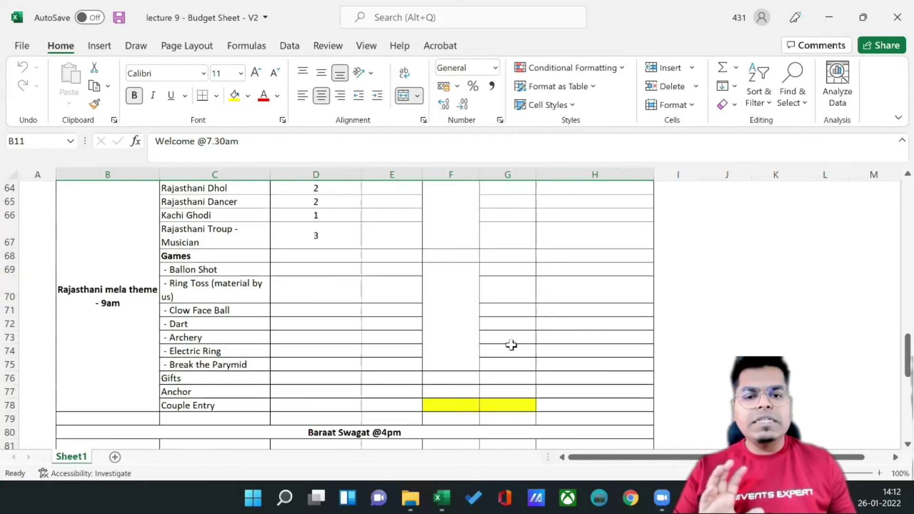
pyautogui.scroll(-4, 511, 350)
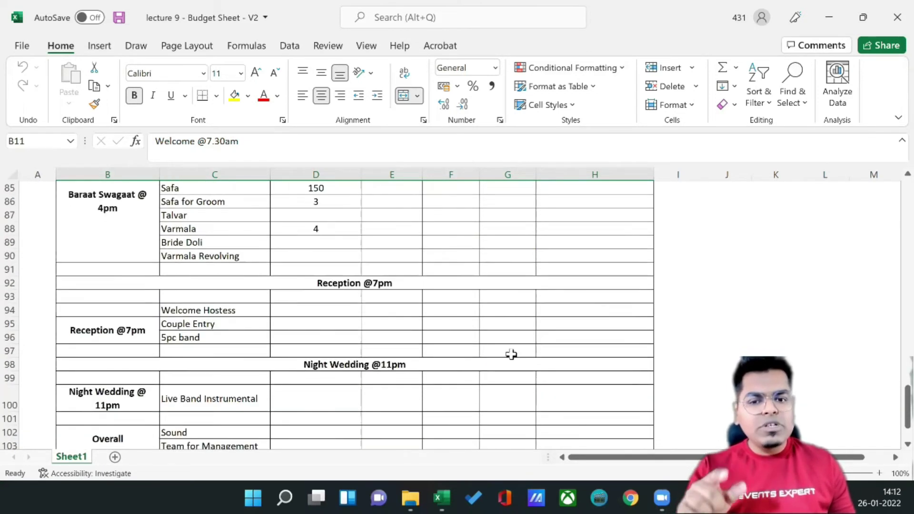
pyautogui.scroll(-1, 511, 354)
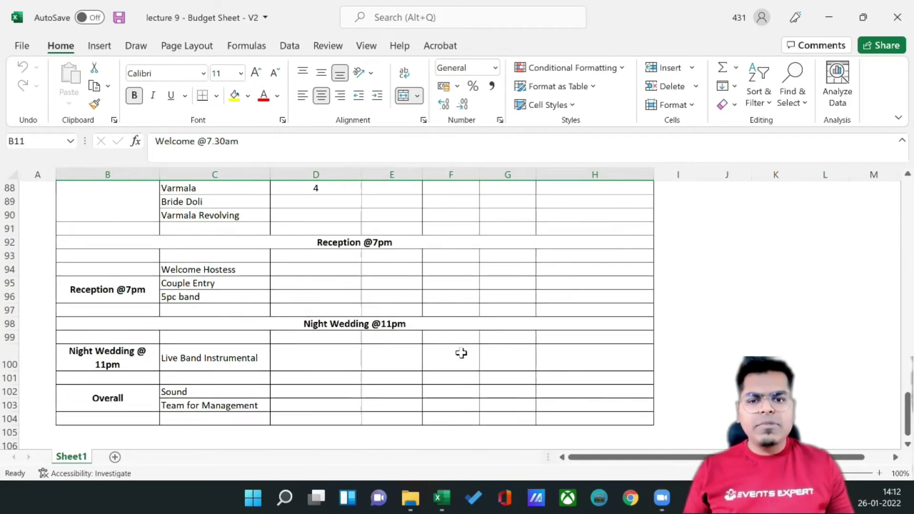
pyautogui.scroll(16, 467, 378)
pyautogui.scroll(13, 469, 380)
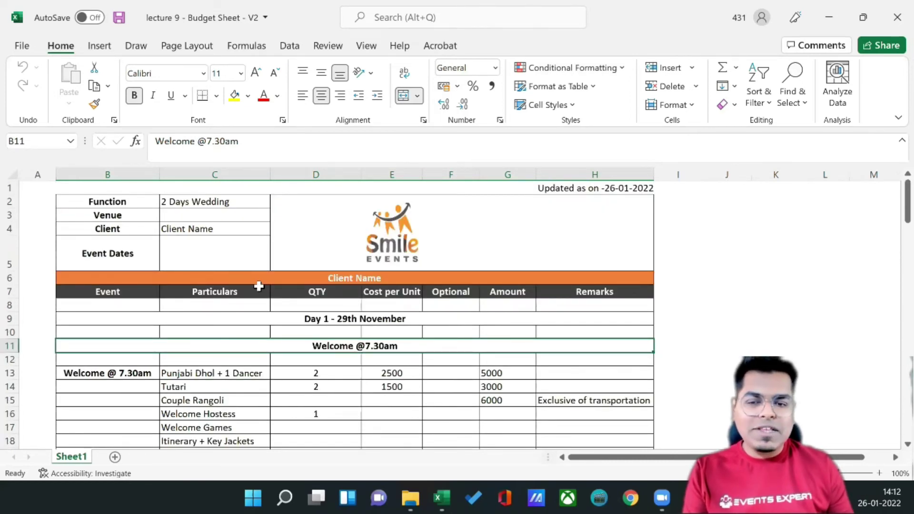
pyautogui.moveTo(129, 200); pyautogui.dragTo(509, 373)
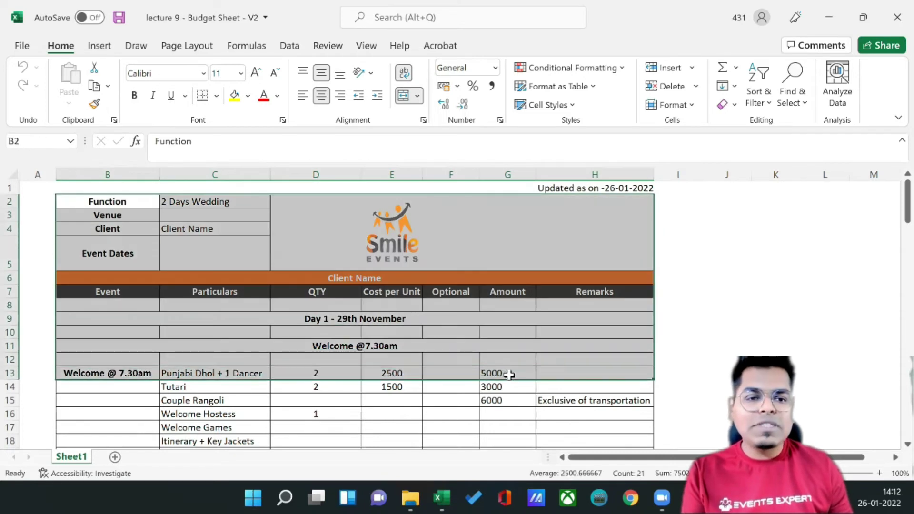
pyautogui.click(534, 362)
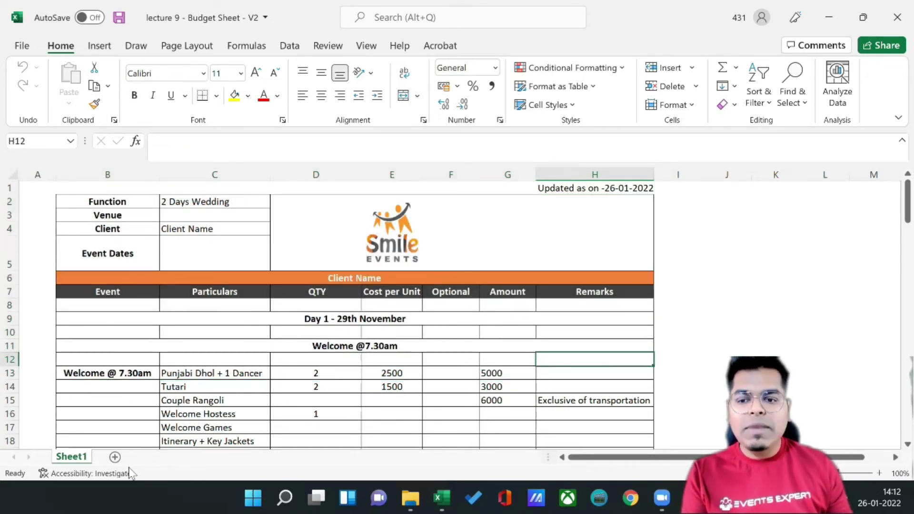
# - Add a new worksheet and apply all borders to the range B2:I11
pyautogui.click(115, 458)
pyautogui.moveTo(81, 198); pyautogui.dragTo(425, 326)
pyautogui.click(216, 96)
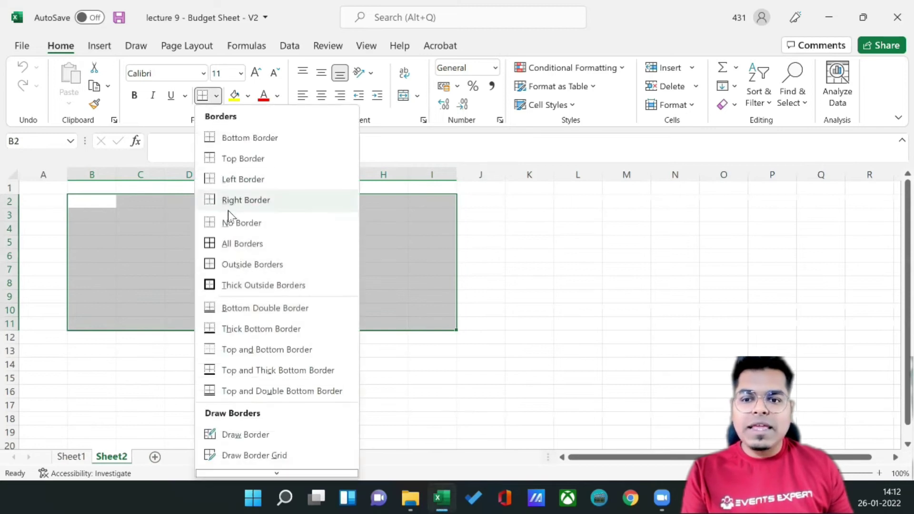
pyautogui.click(233, 242)
pyautogui.click(365, 301)
# - Merge and center B2:I2, and apply thick outside borders to that row and the whole B2:I11 table
pyautogui.moveTo(94, 206); pyautogui.dragTo(415, 203)
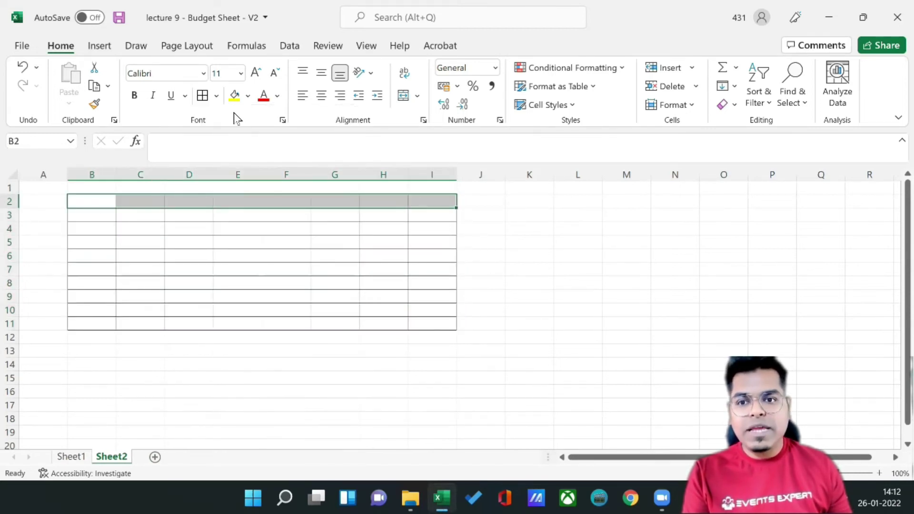
pyautogui.click(403, 96)
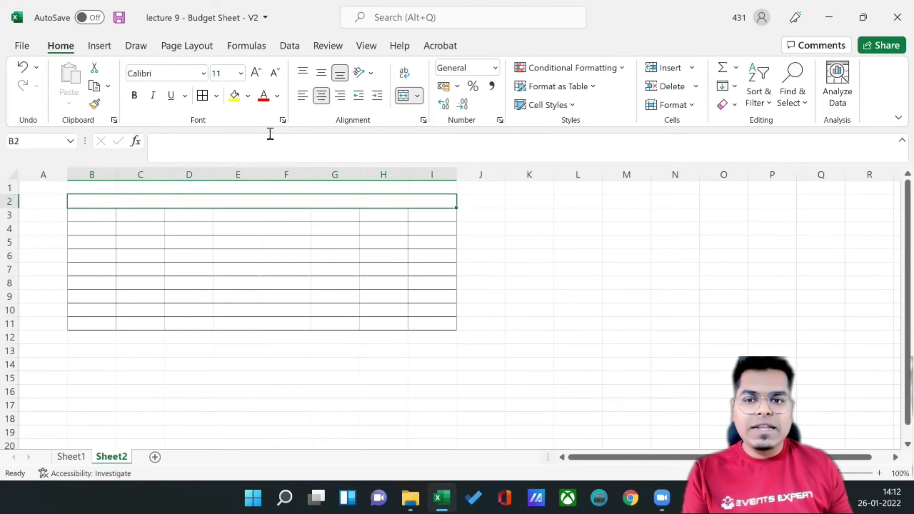
pyautogui.click(217, 96)
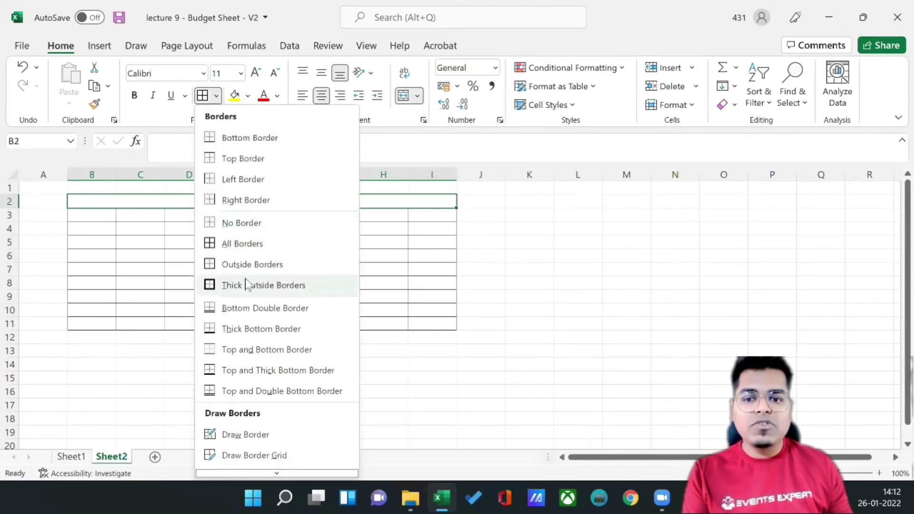
pyautogui.click(219, 285)
pyautogui.moveTo(117, 204); pyautogui.dragTo(384, 324)
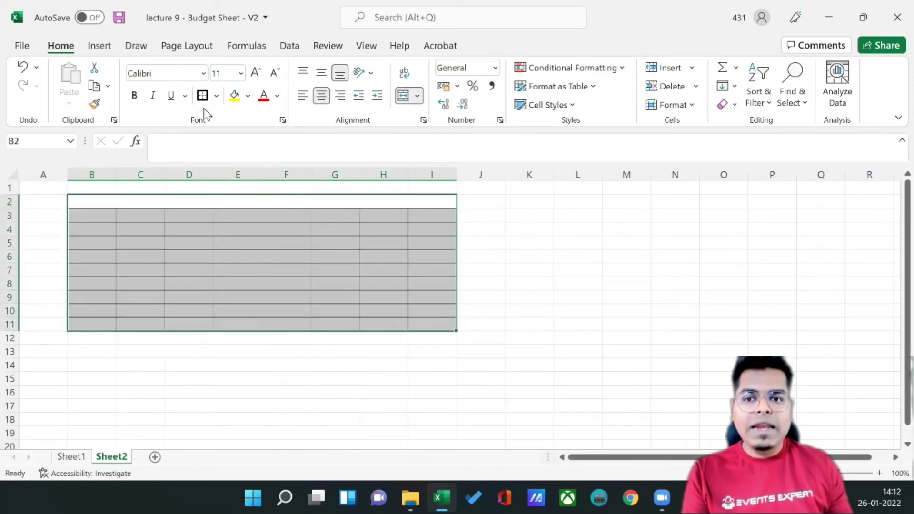
pyautogui.click(557, 325)
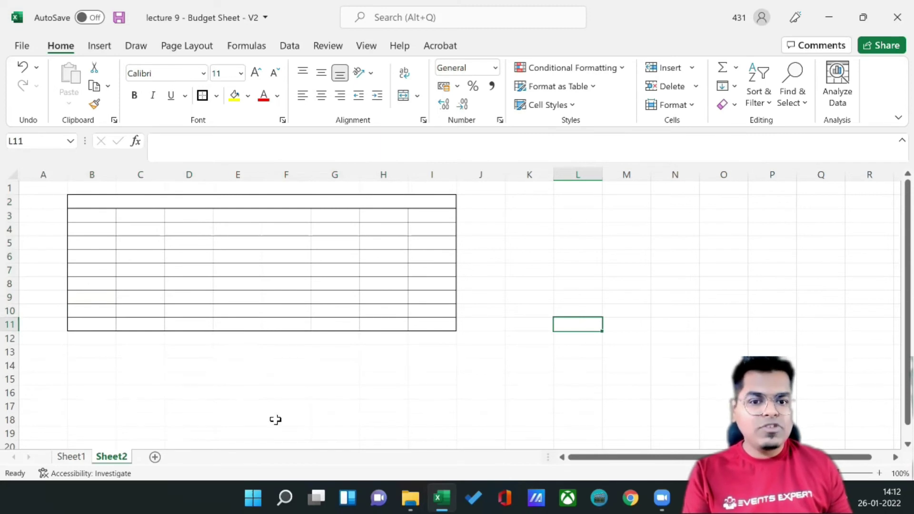
# - Fill the whole of row 1 above the table with white
pyautogui.click(9, 189)
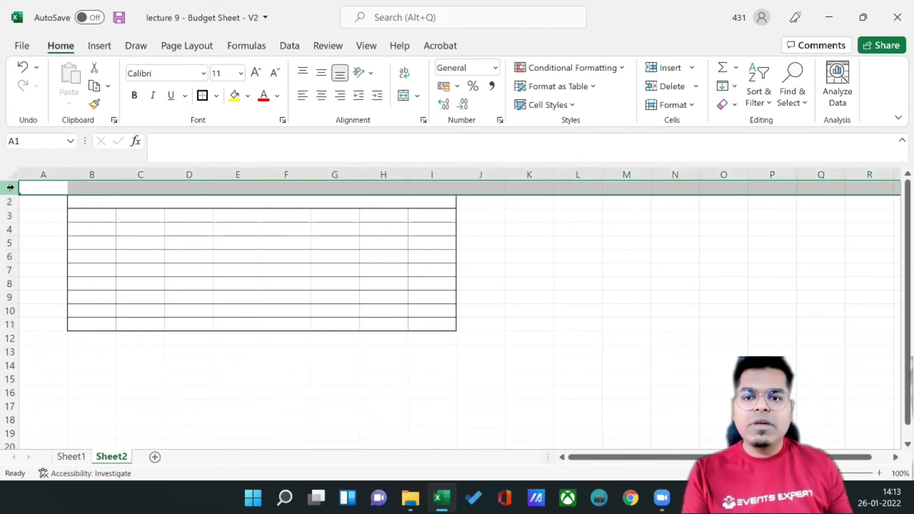
pyautogui.click(248, 96)
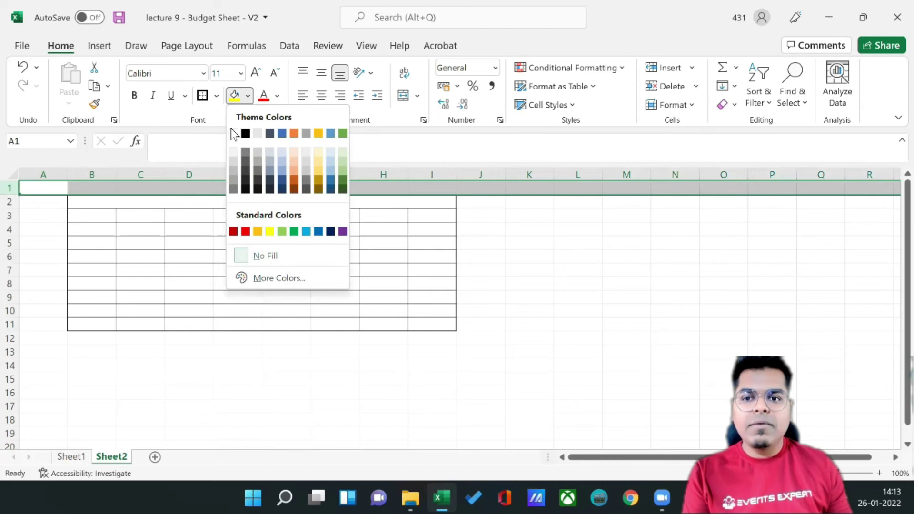
pyautogui.click(233, 134)
pyautogui.click(539, 220)
# - Fill all columns from J to the end of the sheet with the same white colour
pyautogui.click(481, 188)
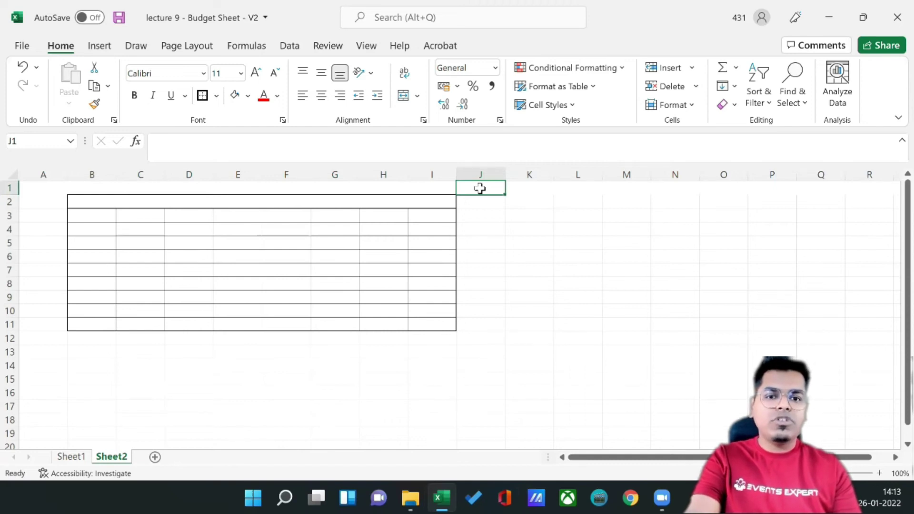
pyautogui.click(480, 175)
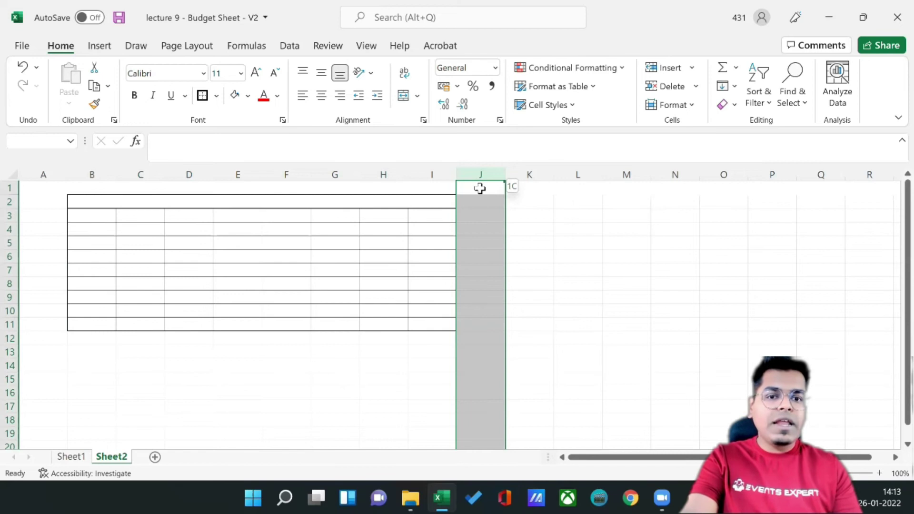
pyautogui.hotkey('ctrl', 'shift', 'Right')
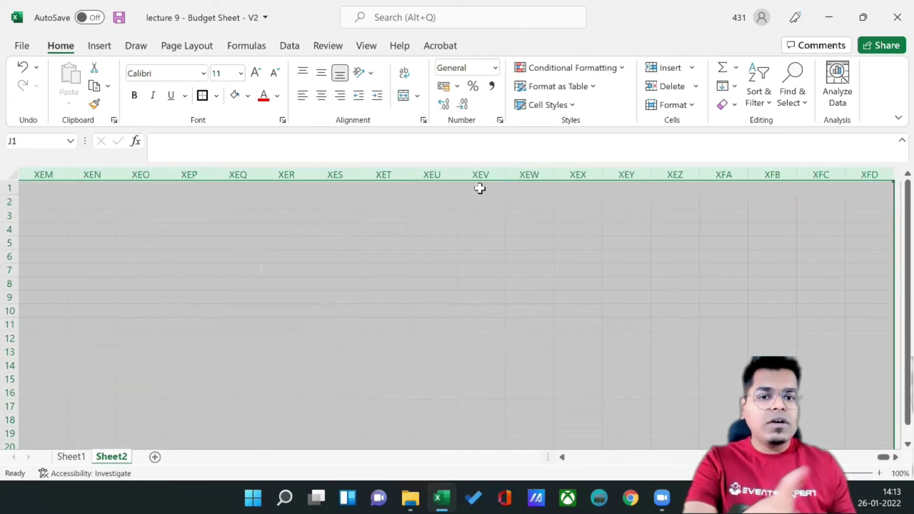
pyautogui.click(234, 95)
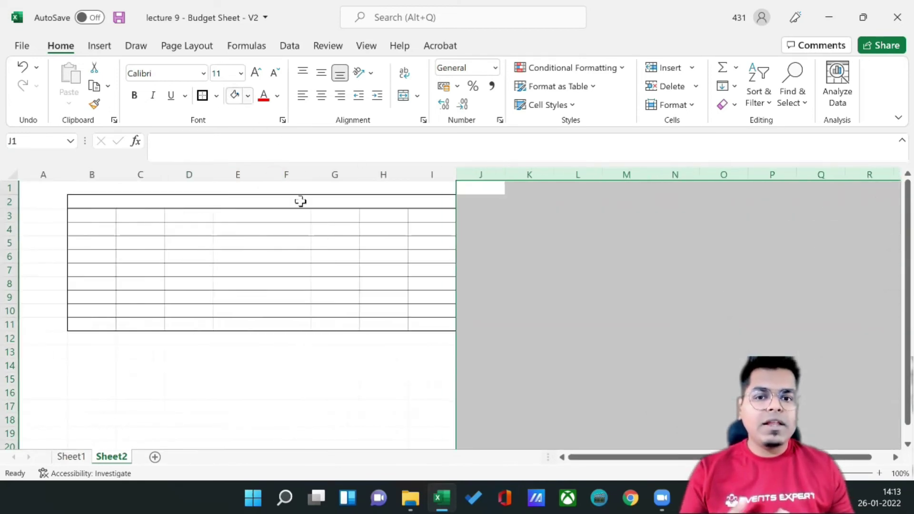
pyautogui.click(365, 297)
# - Fill every row from 12 to the end of the sheet, below the table, with white
pyautogui.click(49, 329)
pyautogui.click(44, 338)
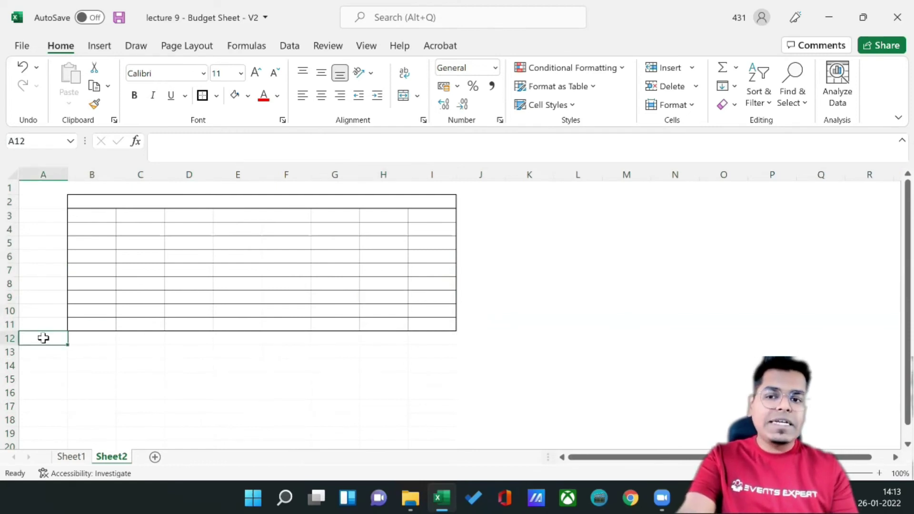
pyautogui.hotkey('ctrl', 'shift', 'Down')
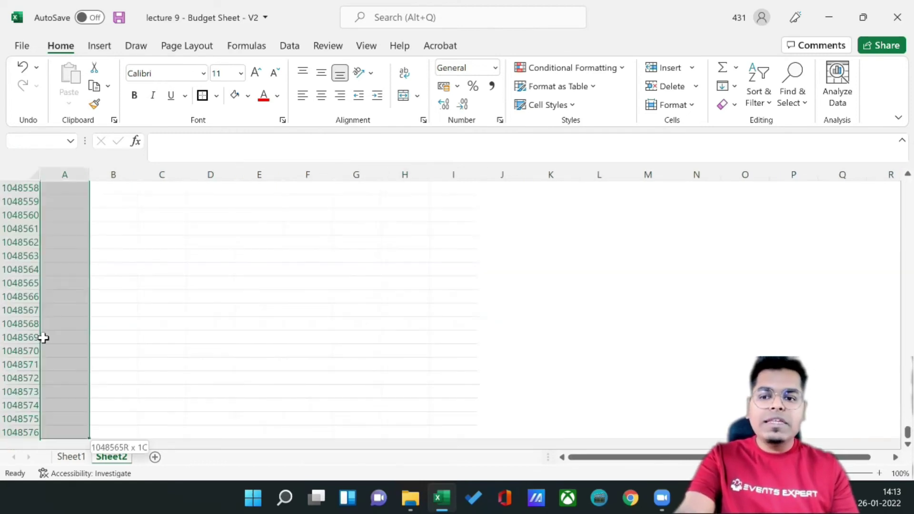
pyautogui.hotkey('shift', 'space')
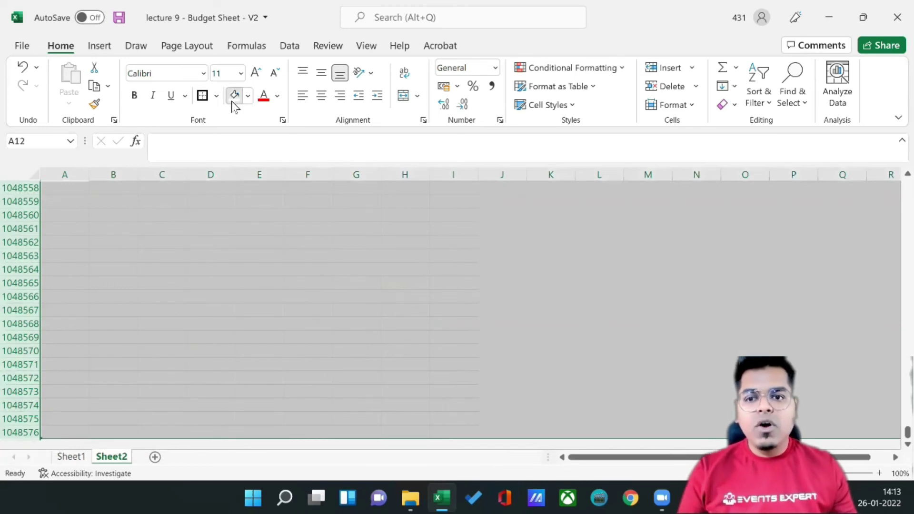
pyautogui.click(234, 97)
pyautogui.scroll(1, 143, 217)
# - Fill the whole of column A beside the table with white
pyautogui.click(48, 176)
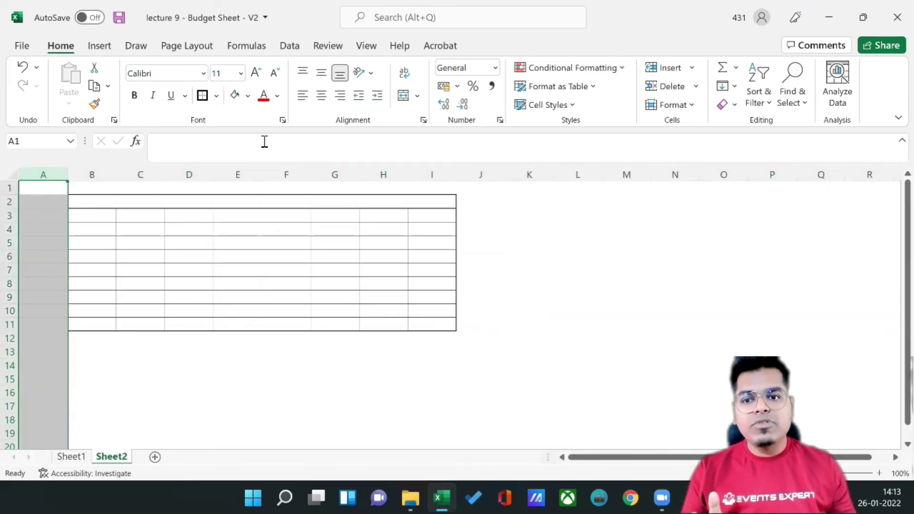
pyautogui.click(234, 95)
pyautogui.click(423, 284)
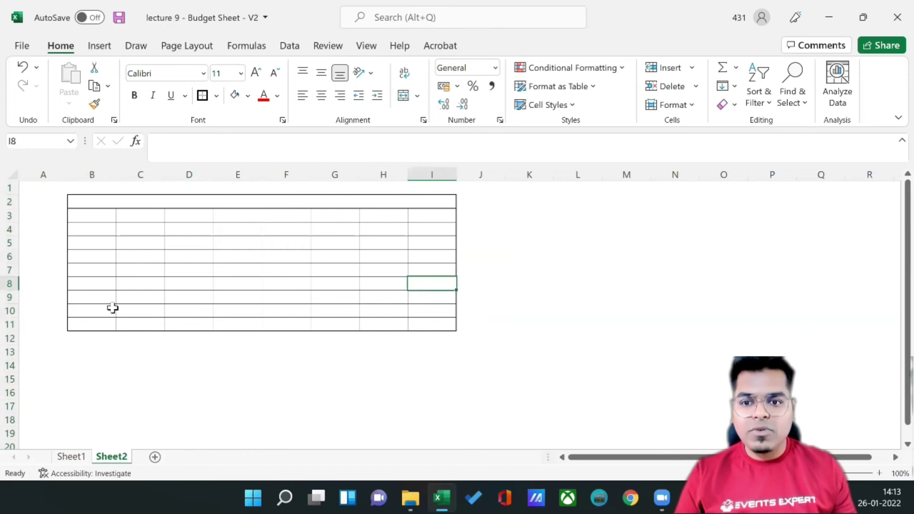
pyautogui.click(127, 352)
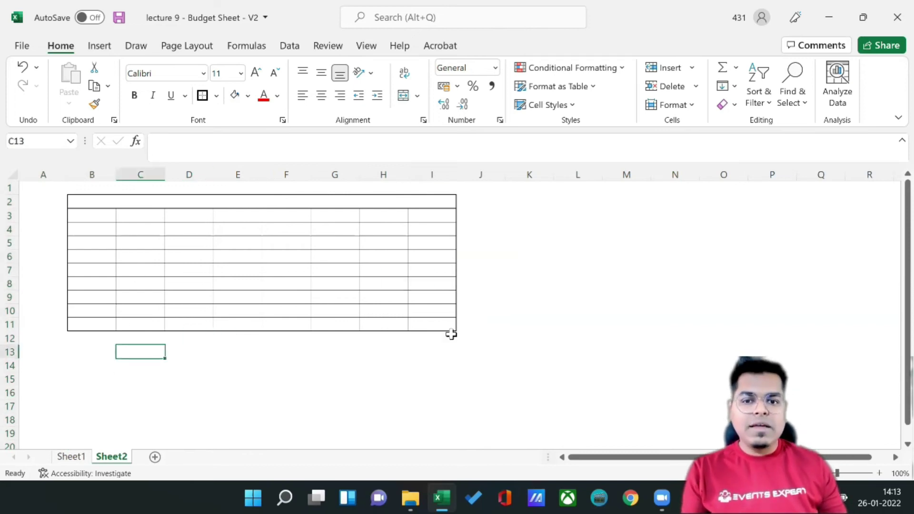
pyautogui.moveTo(108, 198); pyautogui.dragTo(429, 224)
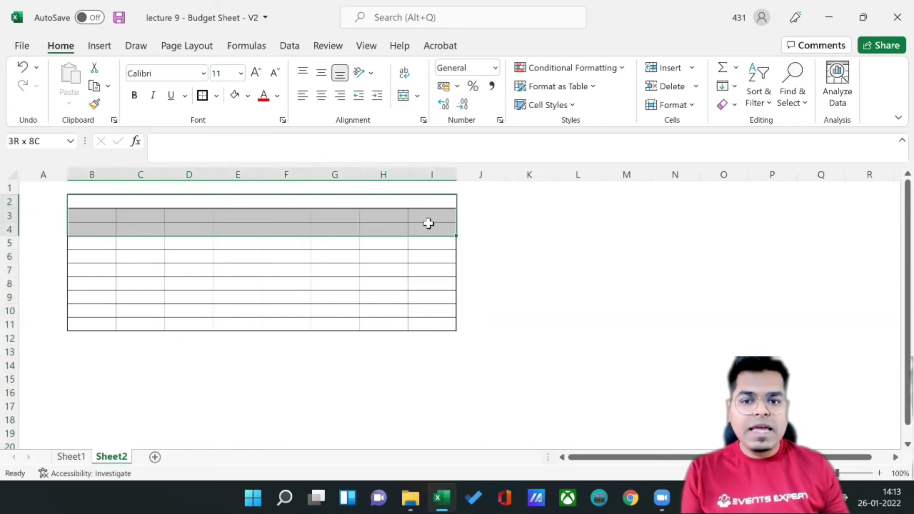
pyautogui.click(277, 204)
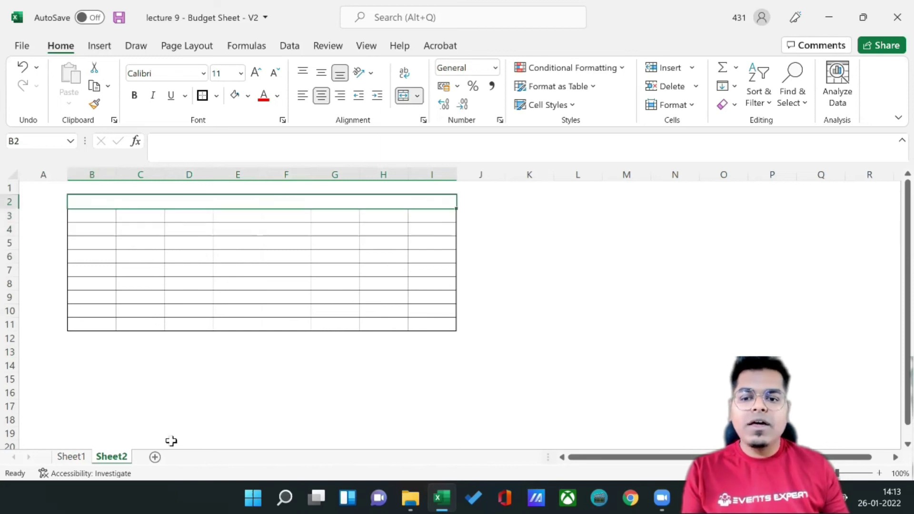
# - Permanently delete the practice worksheet Sheet2 and return to the budget on Sheet1
pyautogui.rightClick(124, 460)
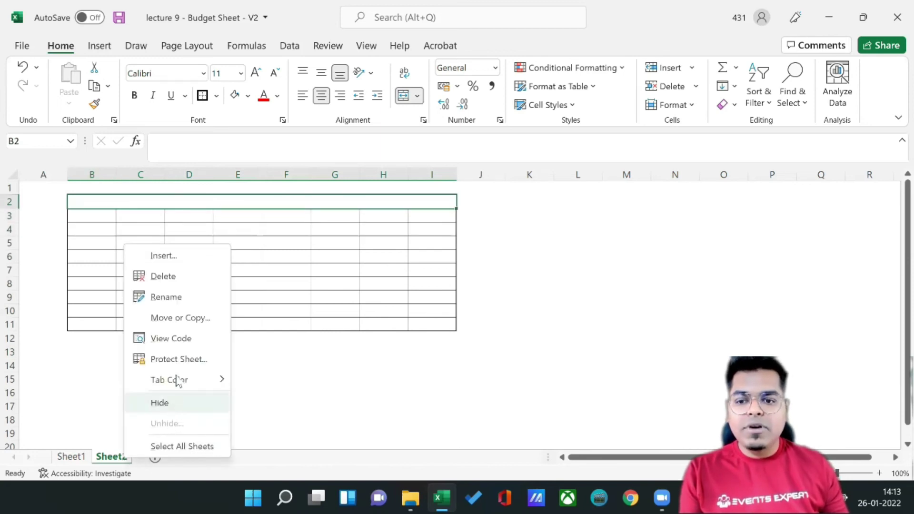
pyautogui.click(181, 279)
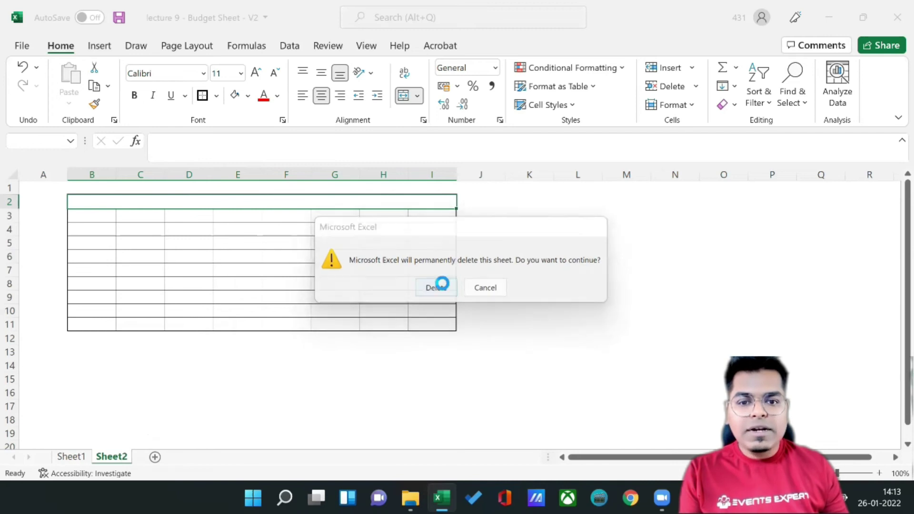
pyautogui.click(436, 287)
pyautogui.click(374, 315)
# - Highlight the Rajasthani Dhol cell (C64) in the Day 2 Rajasthani Mela section with a yellow fill
pyautogui.scroll(-3, 374, 316)
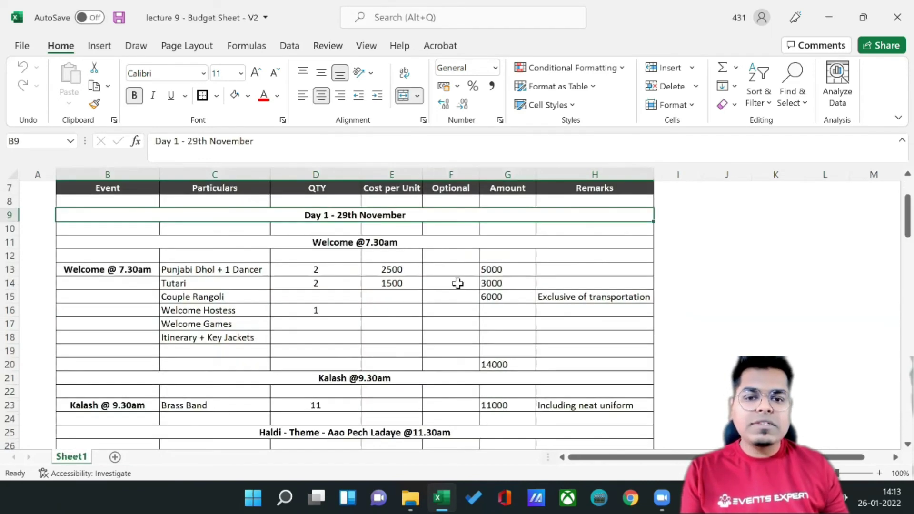
pyautogui.scroll(2, 604, 322)
pyautogui.scroll(-3, 481, 322)
pyautogui.scroll(-4, 479, 326)
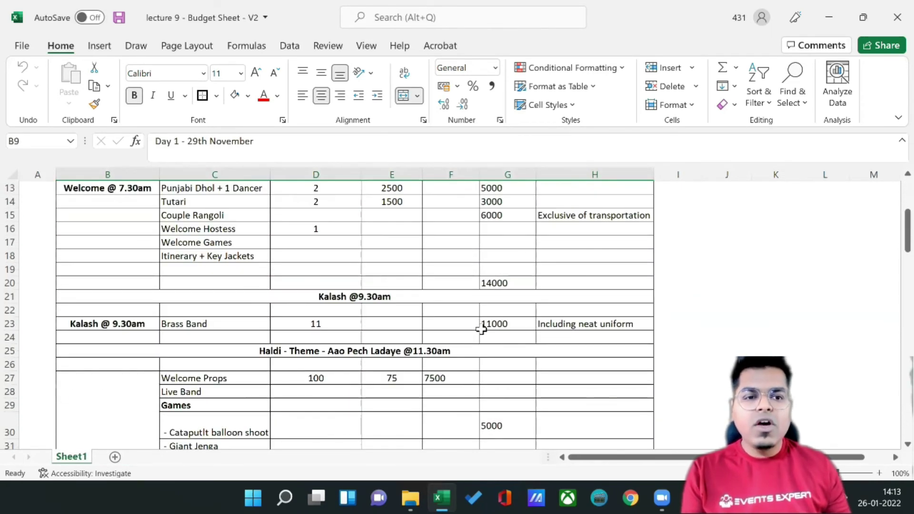
pyautogui.scroll(-4, 483, 329)
pyautogui.scroll(-14, 488, 336)
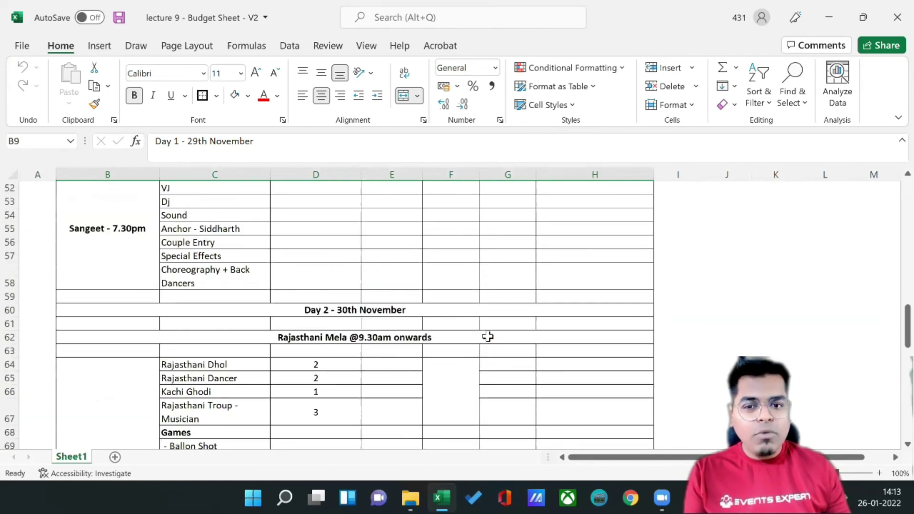
pyautogui.scroll(5, 253, 243)
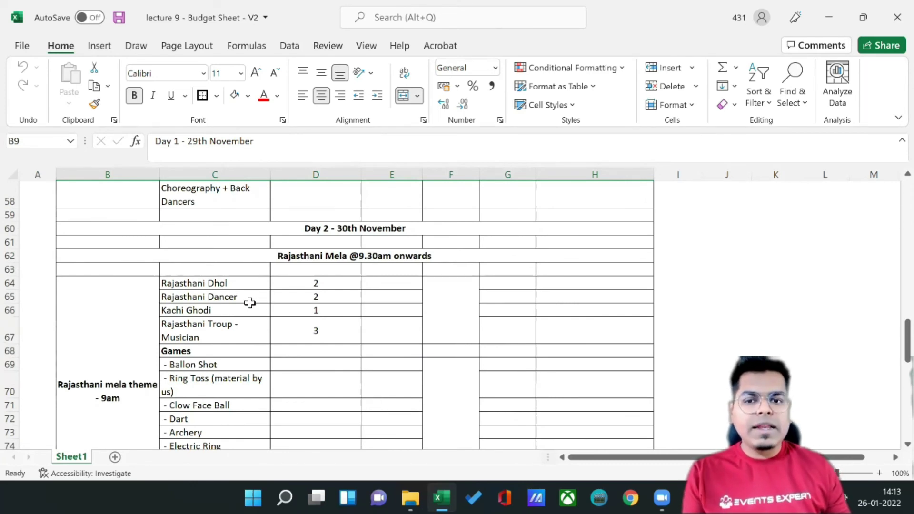
pyautogui.click(225, 283)
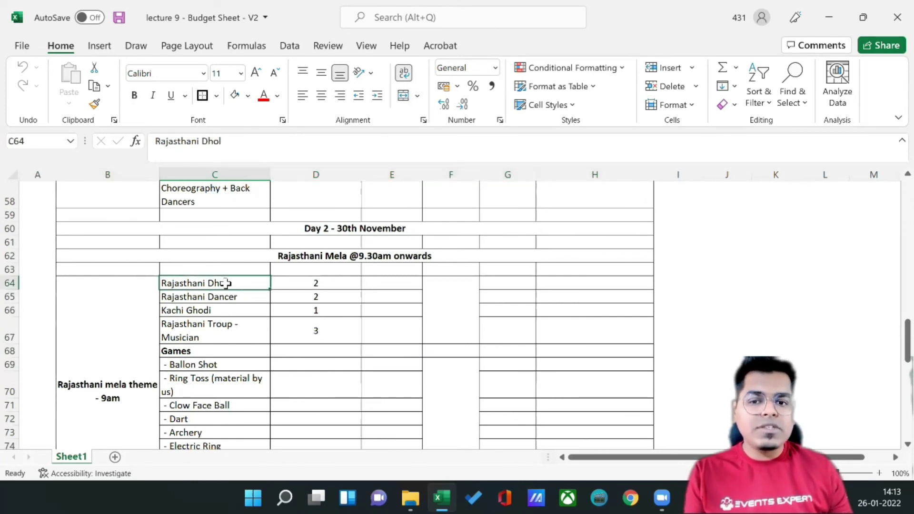
pyautogui.click(248, 97)
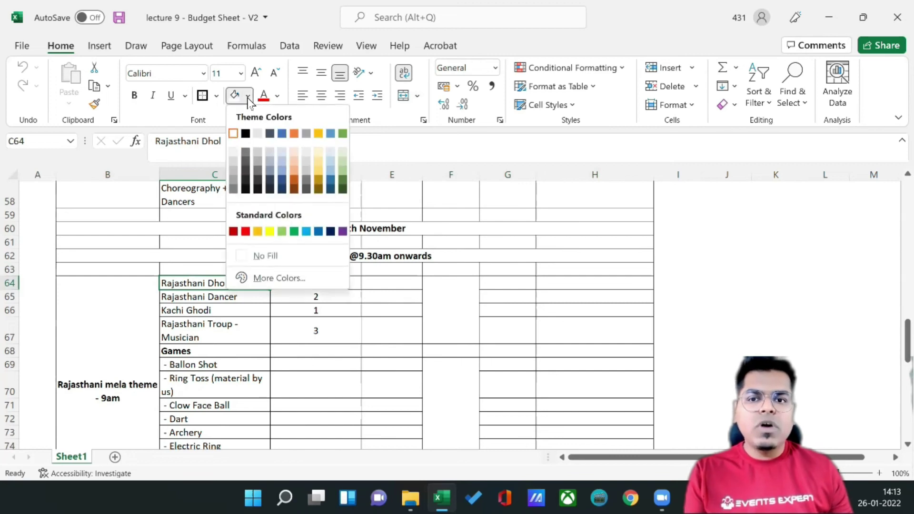
pyautogui.click(271, 233)
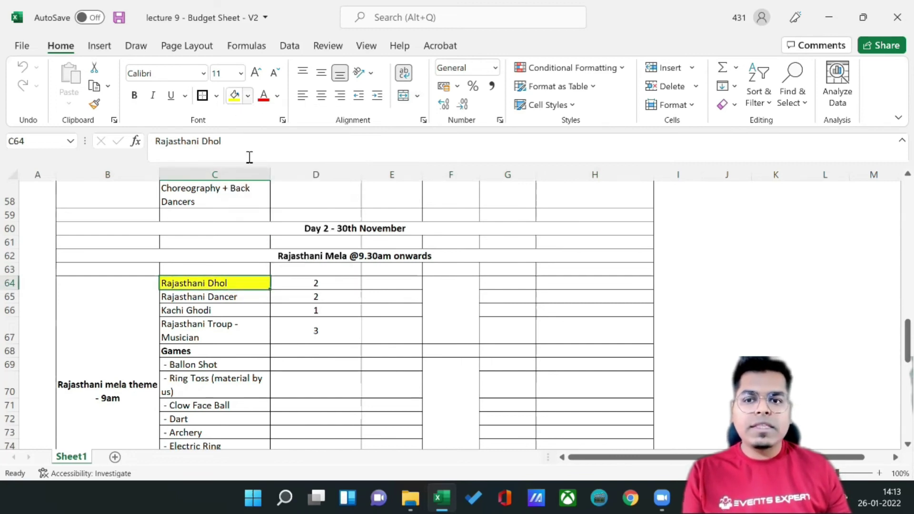
pyautogui.click(209, 332)
pyautogui.click(248, 97)
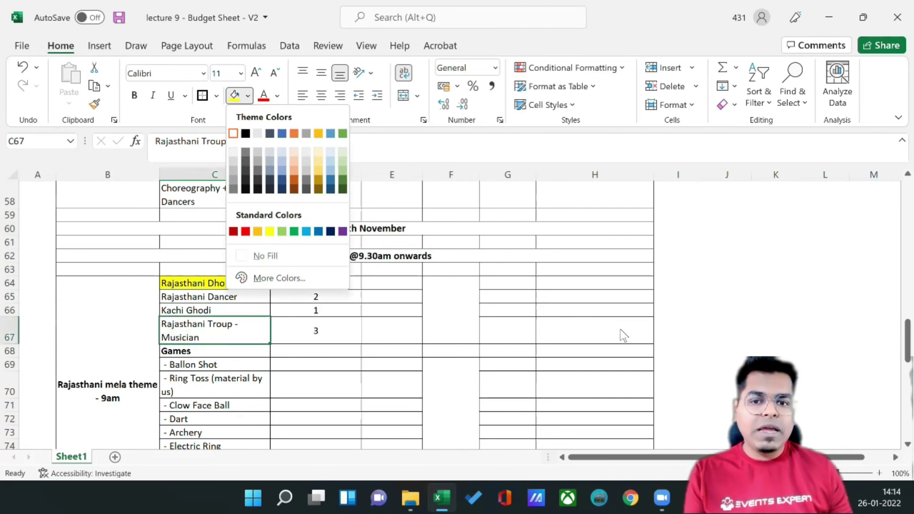
pyautogui.click(500, 329)
pyautogui.click(484, 337)
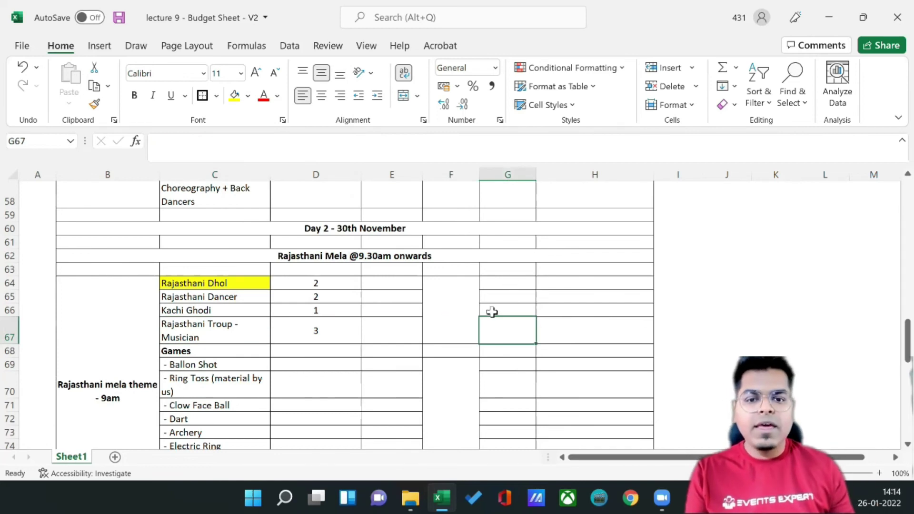
pyautogui.click(461, 320)
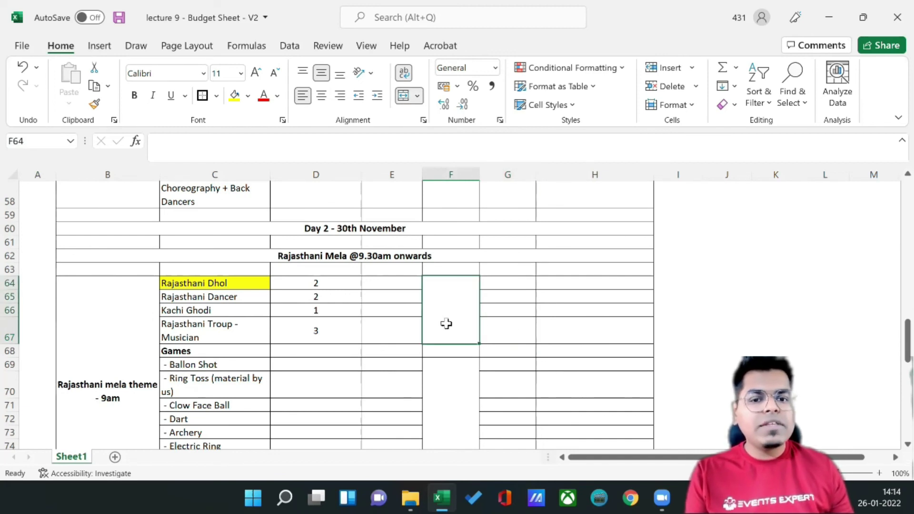
# - Fill the Rajasthani Troup - Musician cell (C67) with light green
pyautogui.click(232, 334)
pyautogui.click(248, 96)
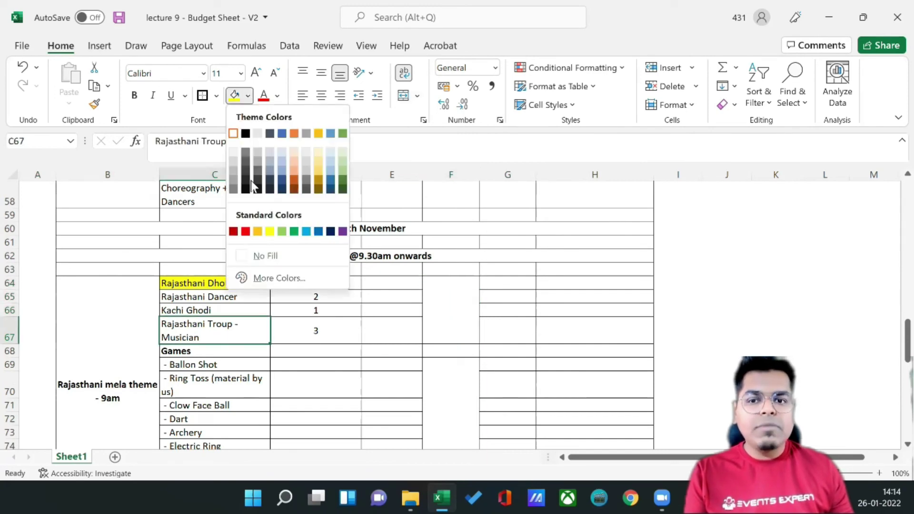
pyautogui.click(282, 231)
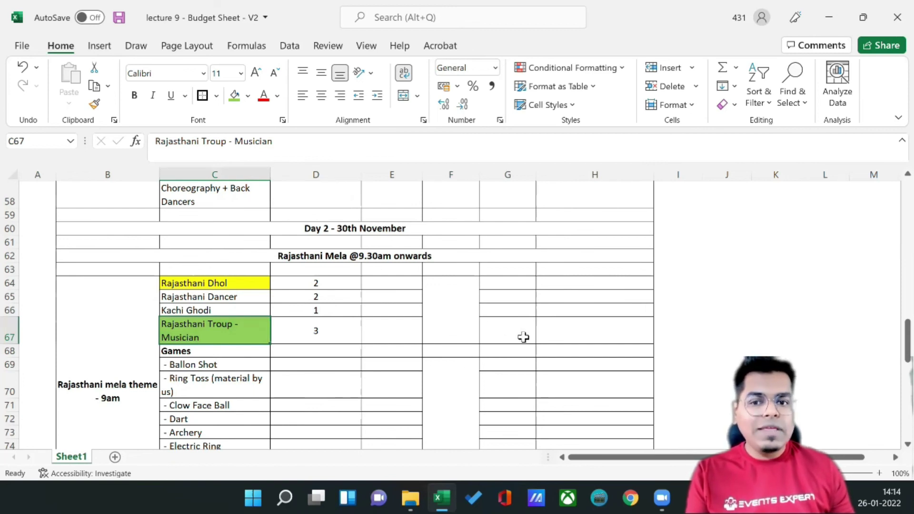
# - Fill the Rajasthani Dancer cell (C65) with red
pyautogui.click(245, 296)
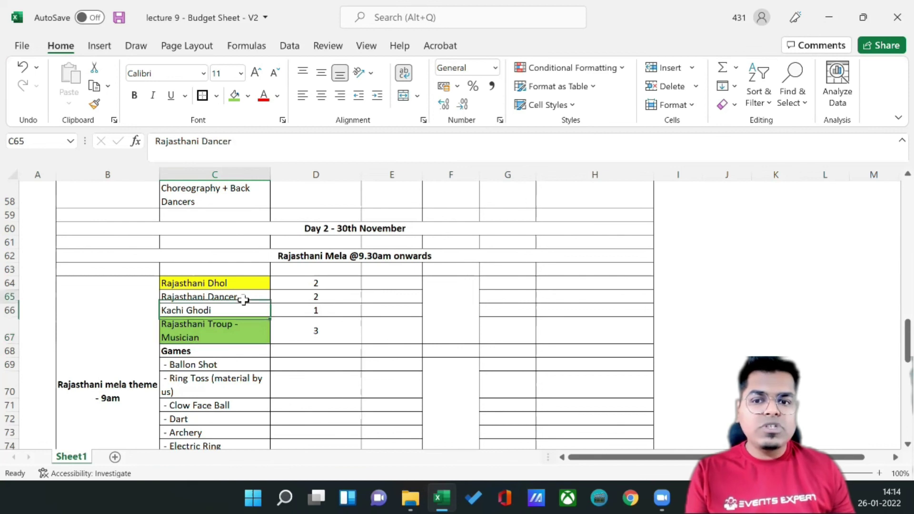
pyautogui.click(248, 96)
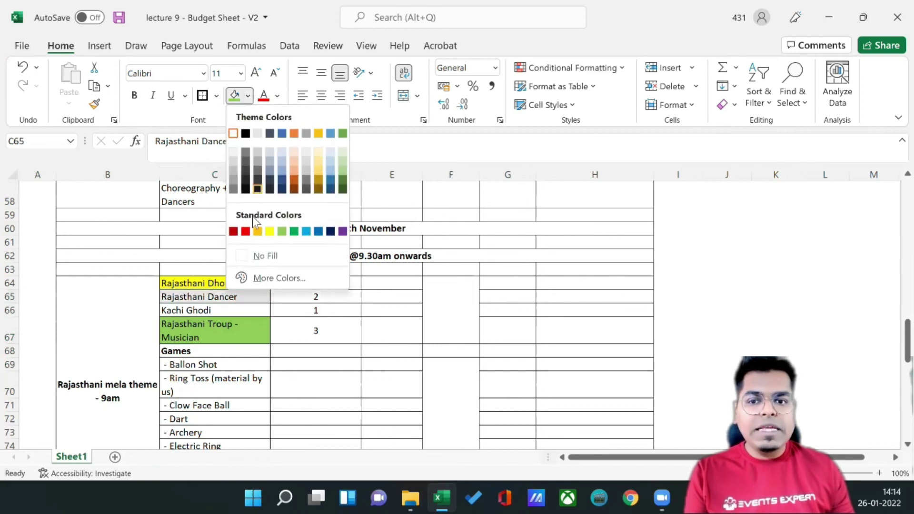
pyautogui.click(247, 230)
pyautogui.click(391, 310)
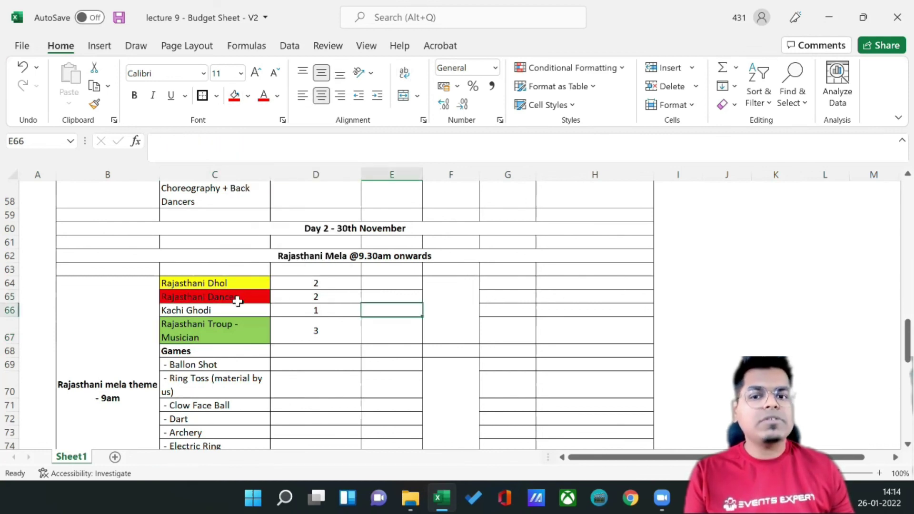
pyautogui.scroll(-4, 253, 312)
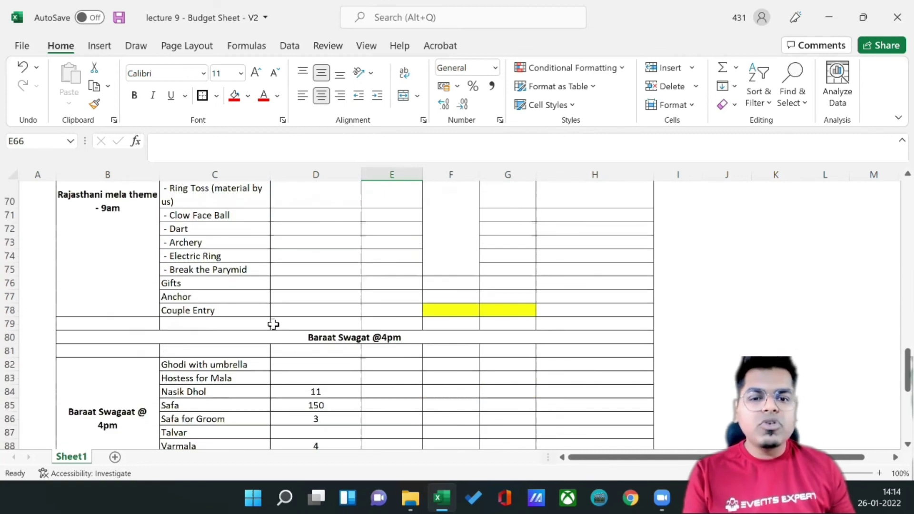
pyautogui.scroll(3, 308, 350)
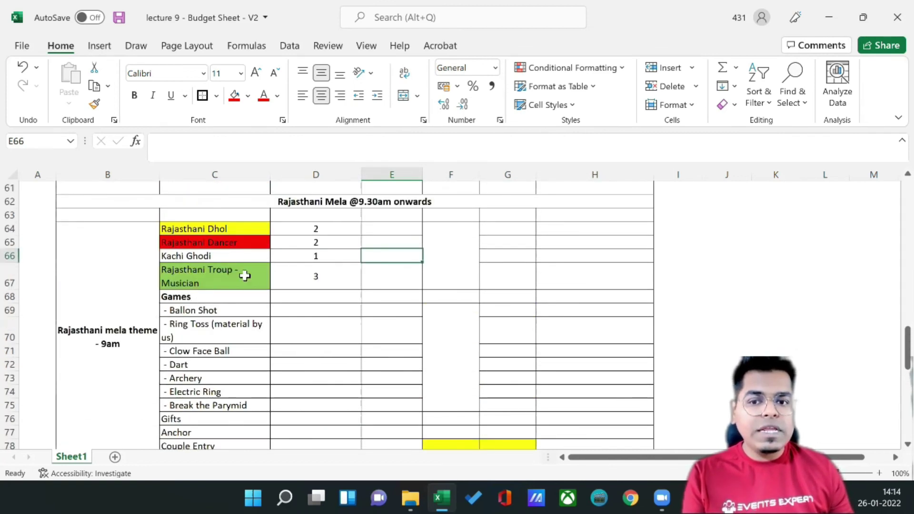
pyautogui.click(245, 273)
pyautogui.click(247, 225)
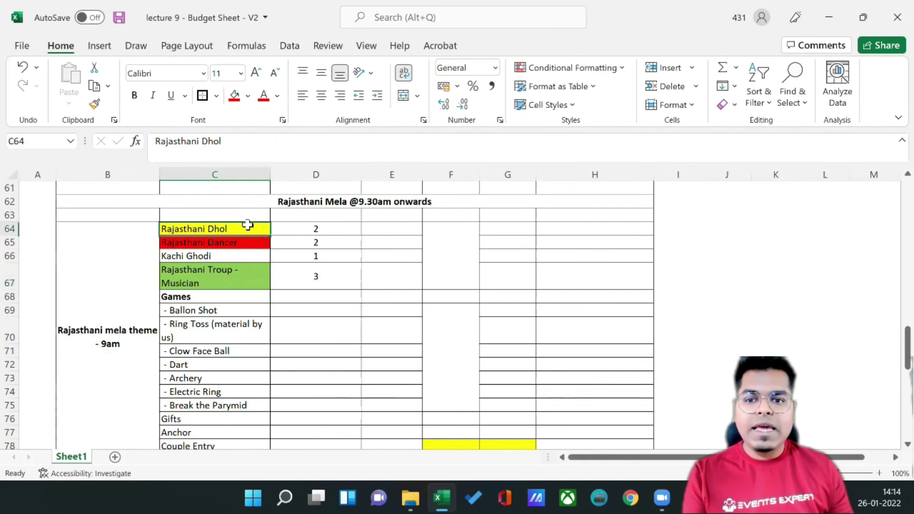
pyautogui.click(251, 243)
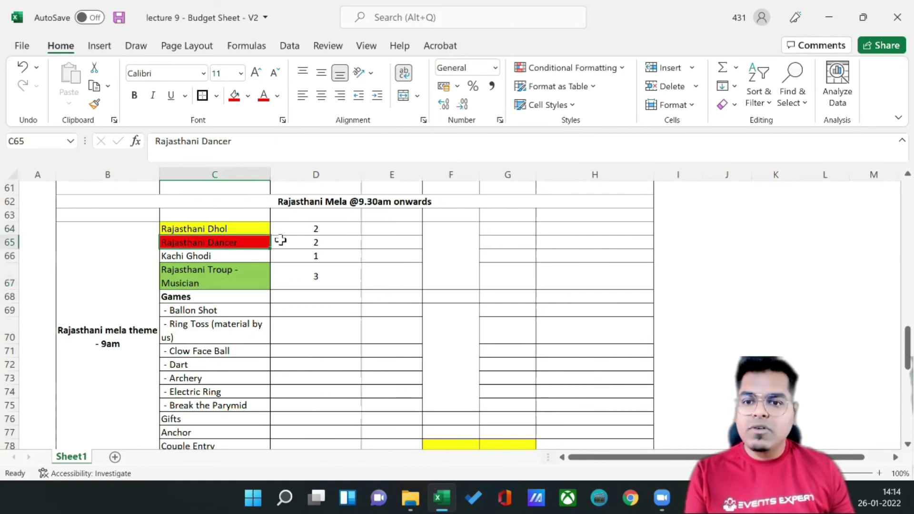